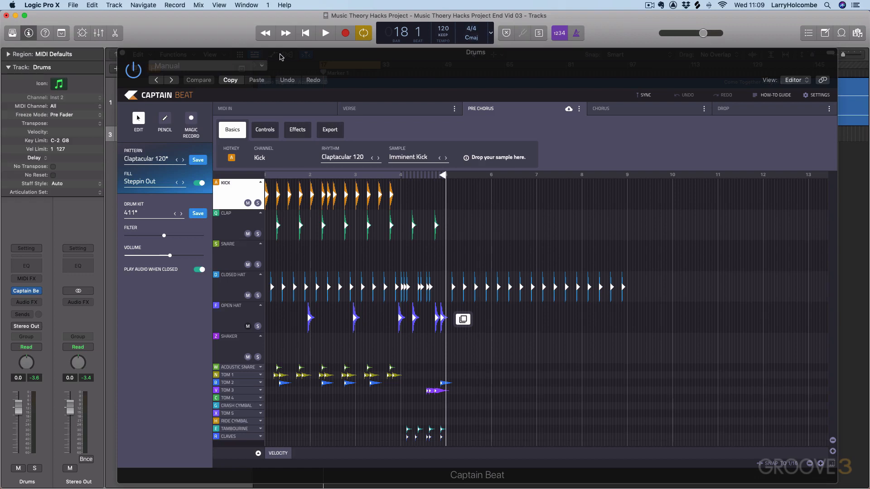
Step: Move the drum plug-in window aside and open the file browser on all files
left_click_drag(280, 54, 218, 21)
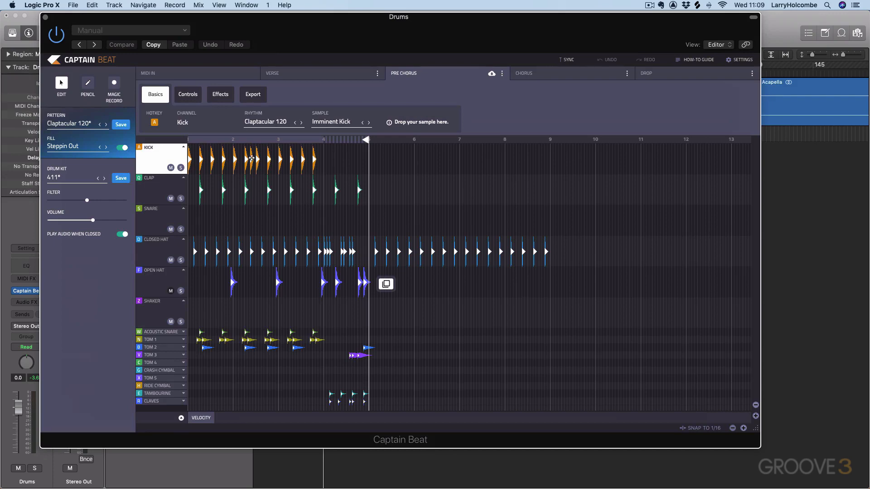
left_click_drag(726, 24, 642, 22)
left_click(860, 33)
left_click(835, 54)
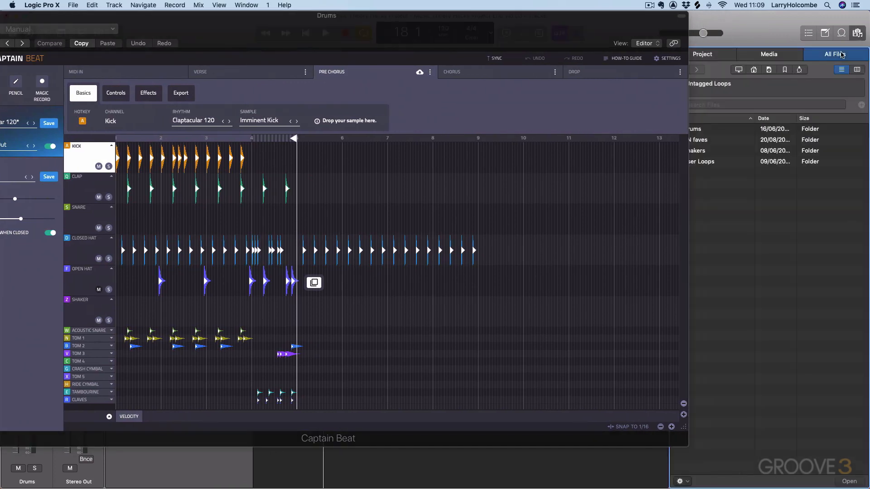
left_click_drag(753, 34, 773, 33)
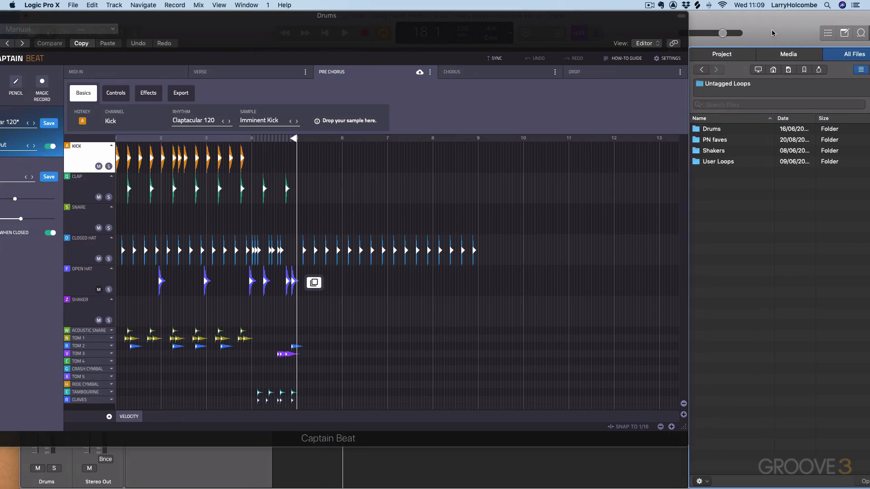
Step: Browse from the bookmarks through My sounds, Drum Hits and Kicks to the GTK processed kicks folder
left_click(803, 70)
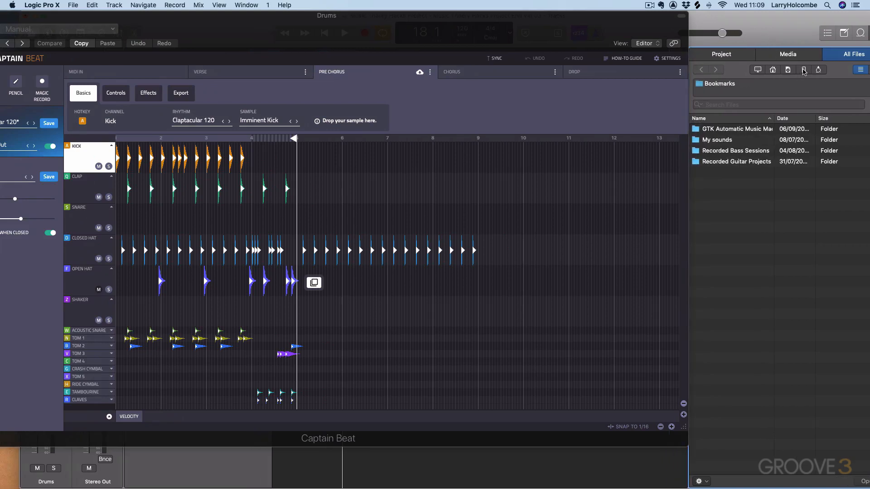
double_click(719, 140)
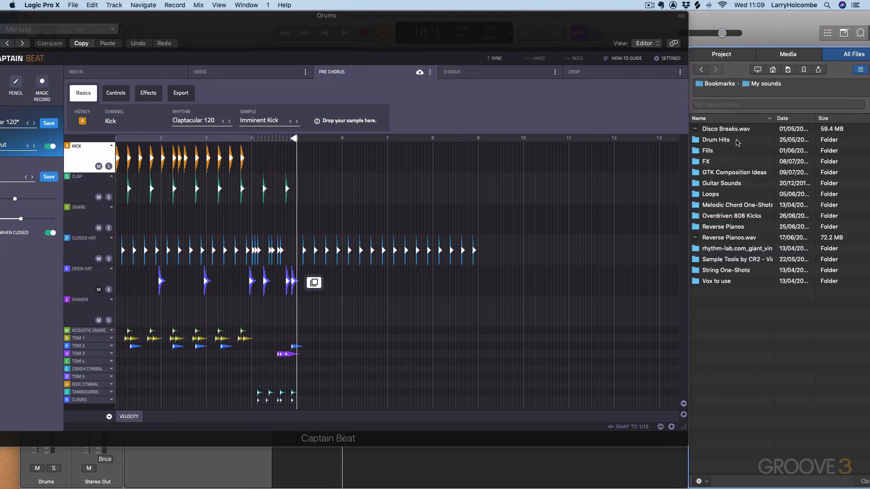
double_click(719, 141)
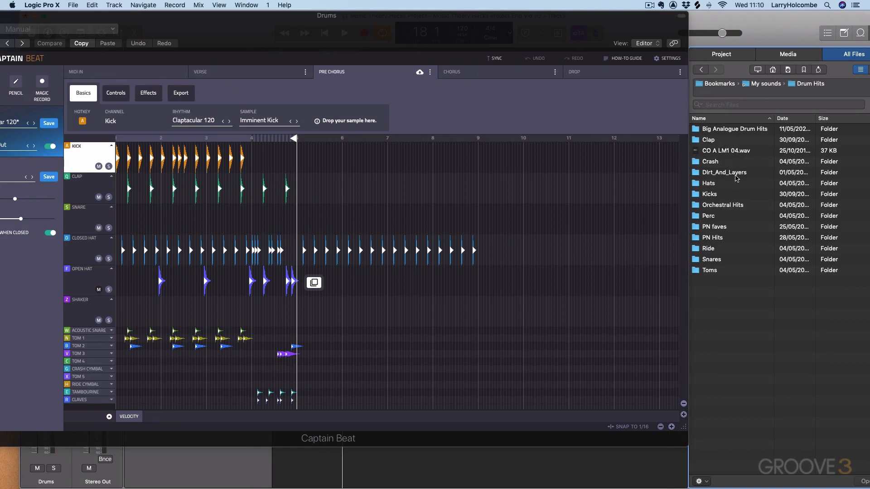
double_click(714, 194)
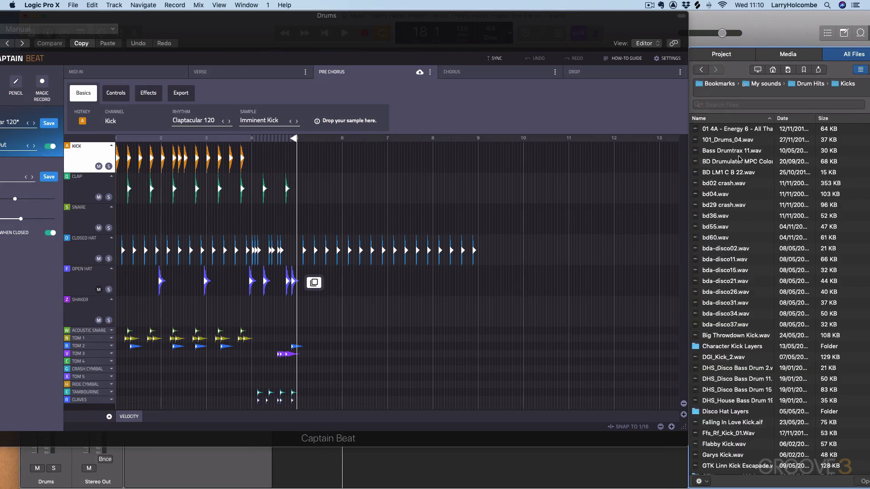
scroll(740, 159, "down", 15)
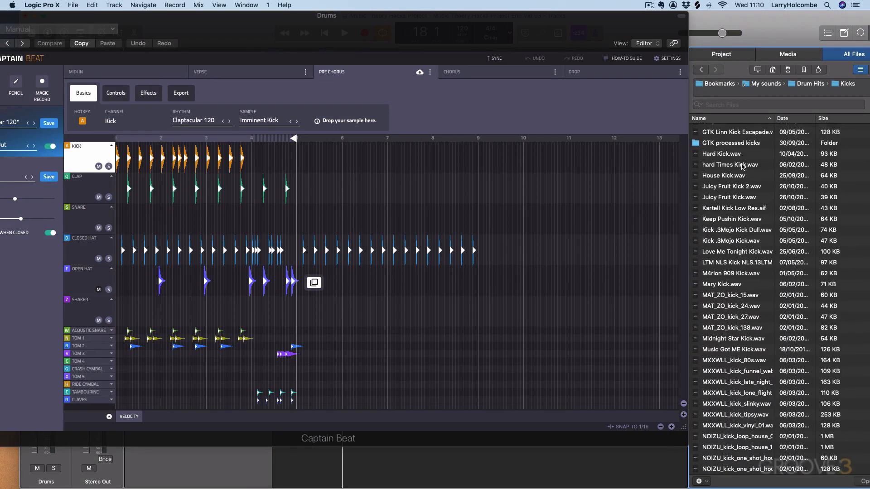
double_click(739, 149)
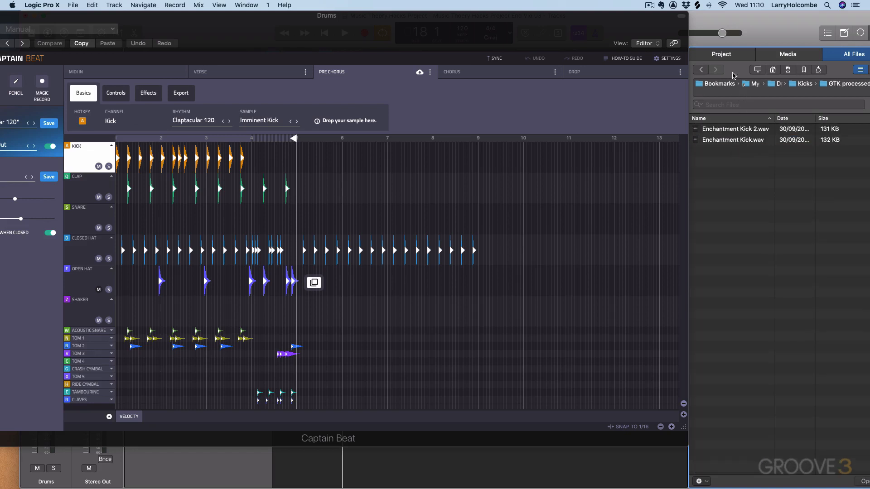
Step: Preview Enchantment Kick 2.wav and load it as the sample of the Kick channel
left_click_drag(407, 19, 425, 17)
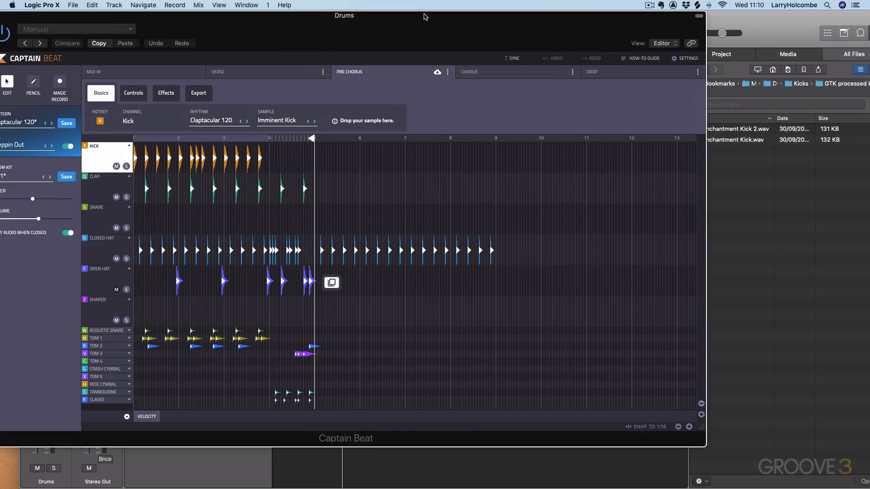
left_click_drag(739, 129, 742, 132)
left_click(736, 130)
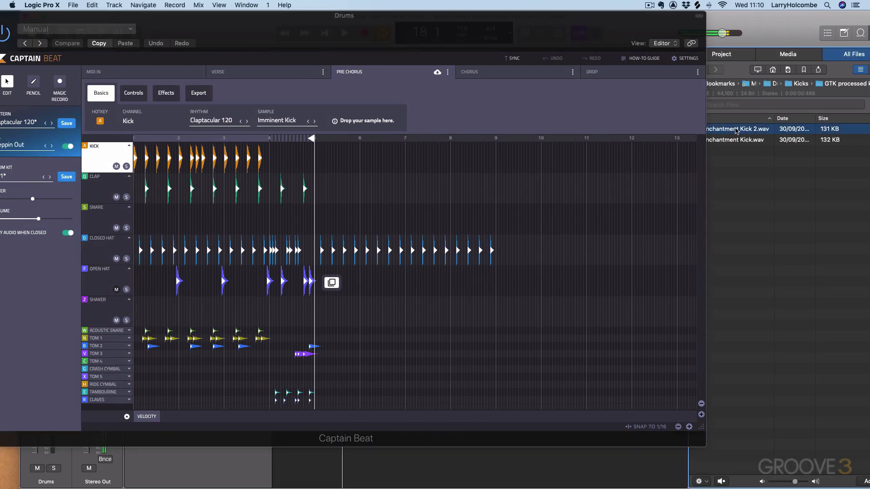
left_click_drag(741, 130, 371, 127)
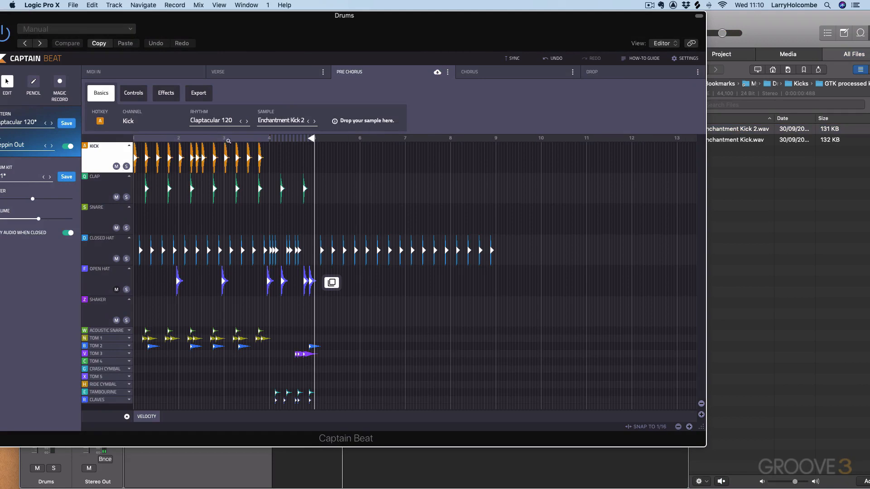
Step: Listen to the soloed kick and shorten the pattern loop to end at bar 3
mouse_move(193, 18)
left_mouse_down()
mouse_move(326, 113)
mouse_move(178, 17)
left_mouse_up()
key("space")
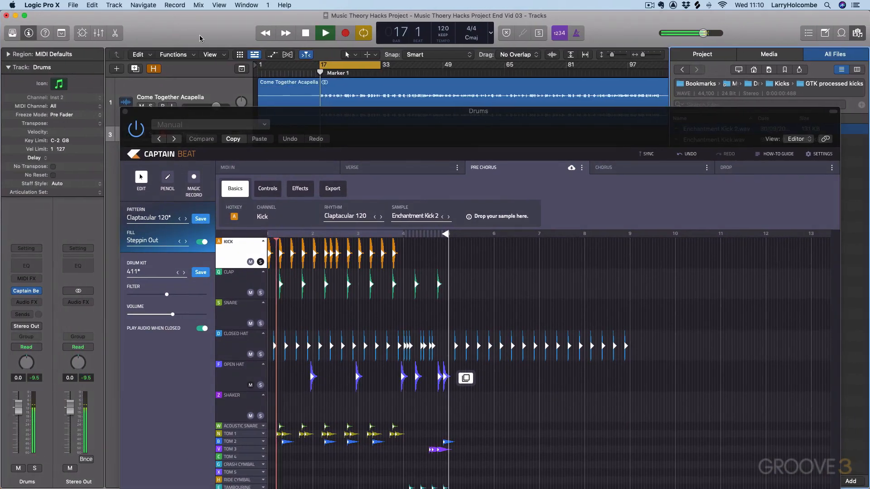
left_click_drag(287, 116, 211, 46)
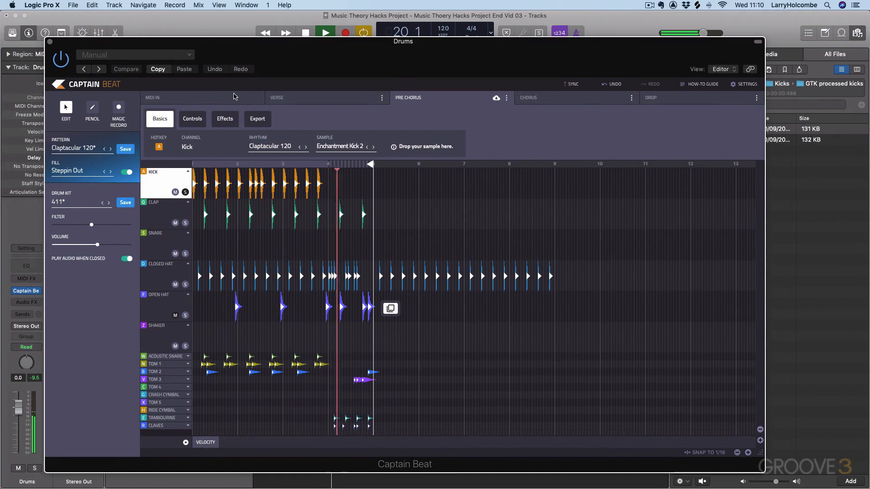
key("space")
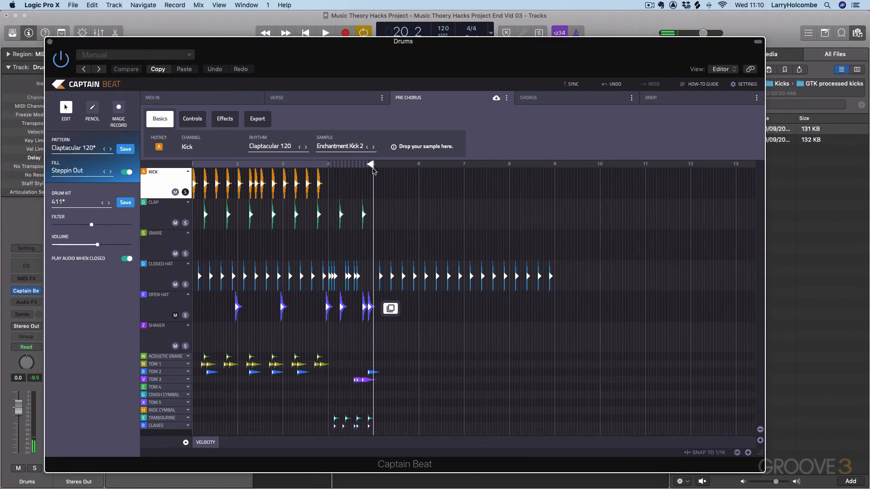
left_click_drag(370, 164, 281, 165)
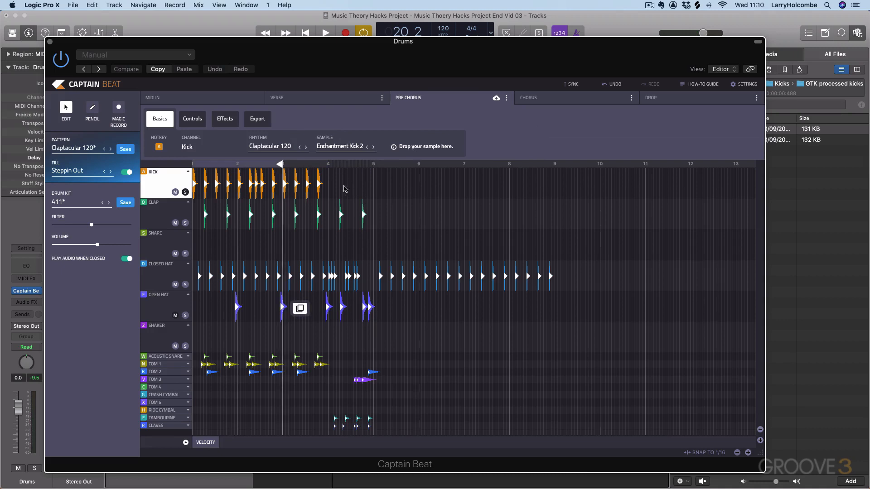
Step: Select the Clap channel and open the Clap folder under Drum Hits in the file browser
left_click(170, 210)
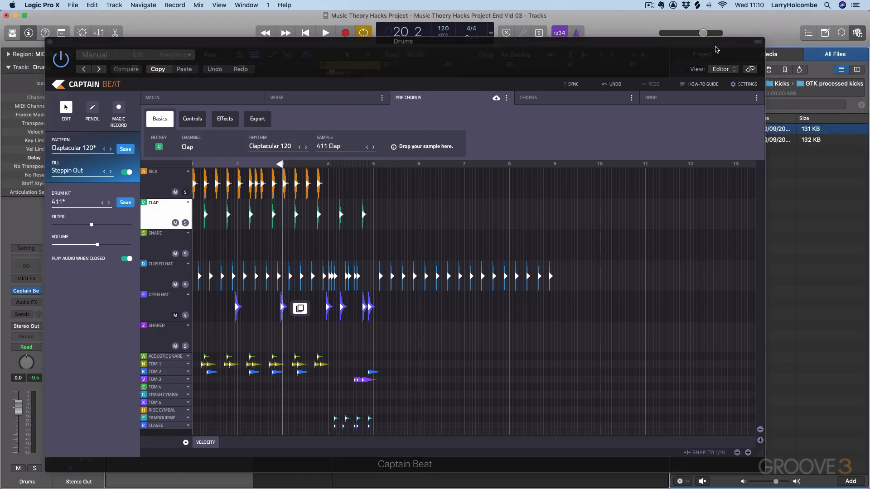
left_click_drag(716, 45, 647, 36)
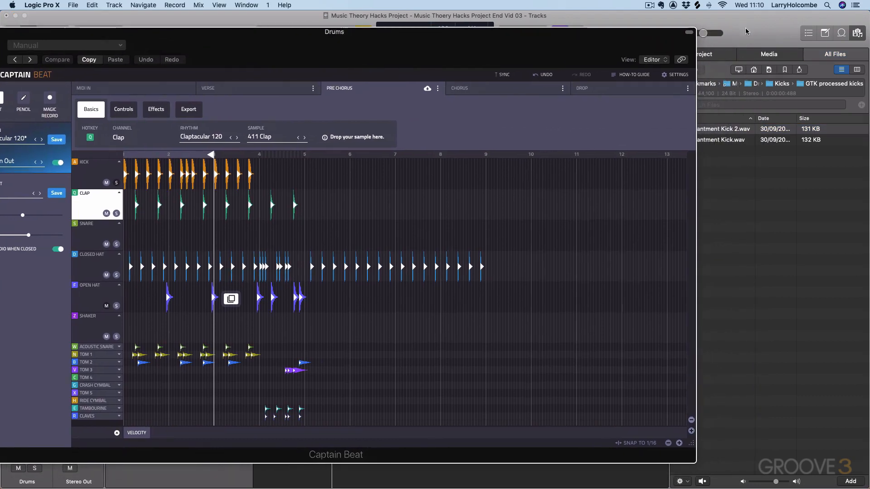
left_click_drag(747, 31, 786, 30)
left_click(721, 70)
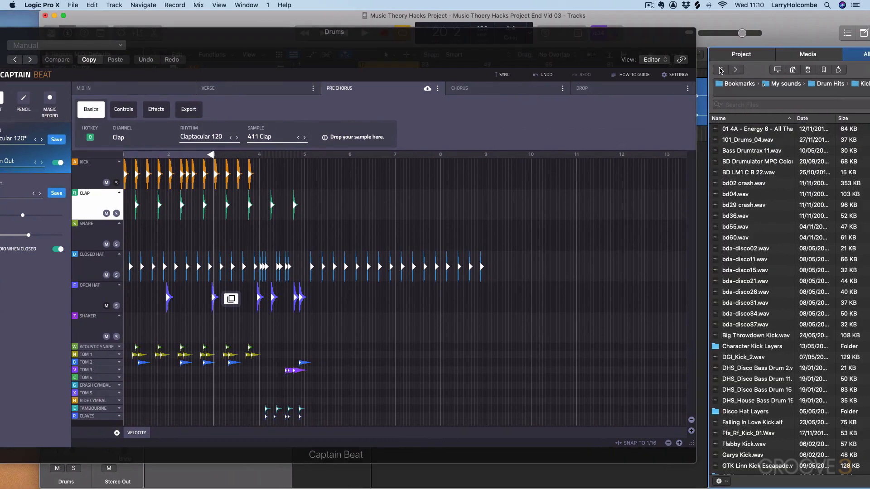
left_click(827, 85)
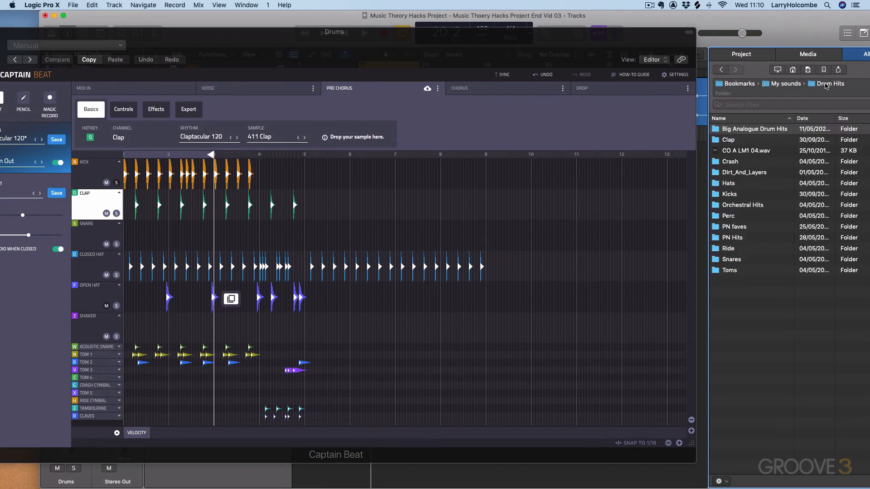
double_click(733, 141)
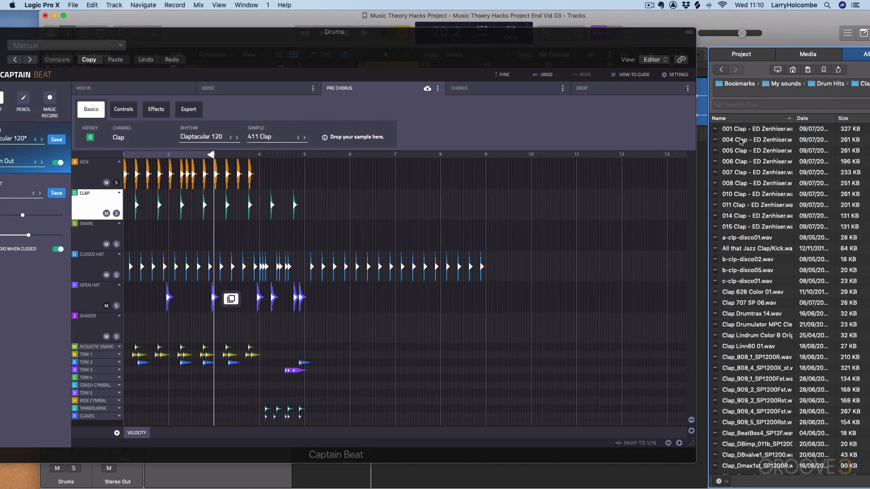
Step: Load Enchantment Clap.wav from the GTK Processed Claps folder as the Clap channel's sample
scroll(756, 170, "down", 10)
scroll(756, 170, "up", 1)
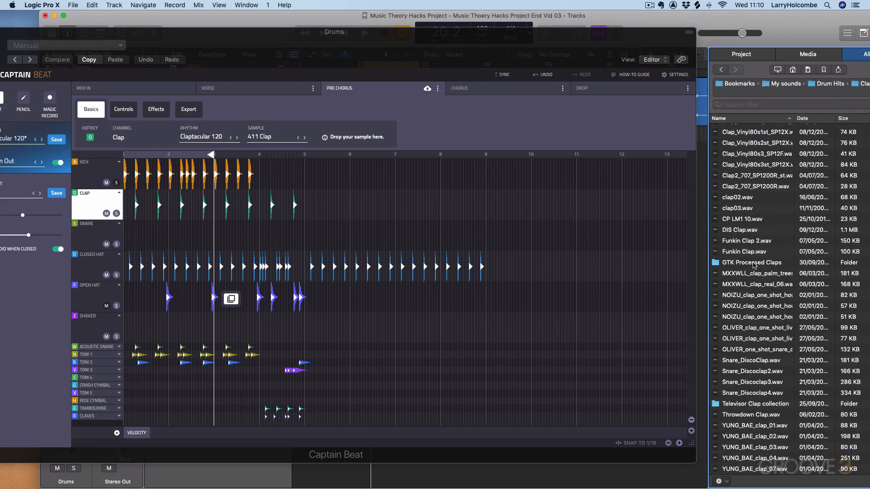
double_click(754, 266)
left_click_drag(756, 132, 320, 135)
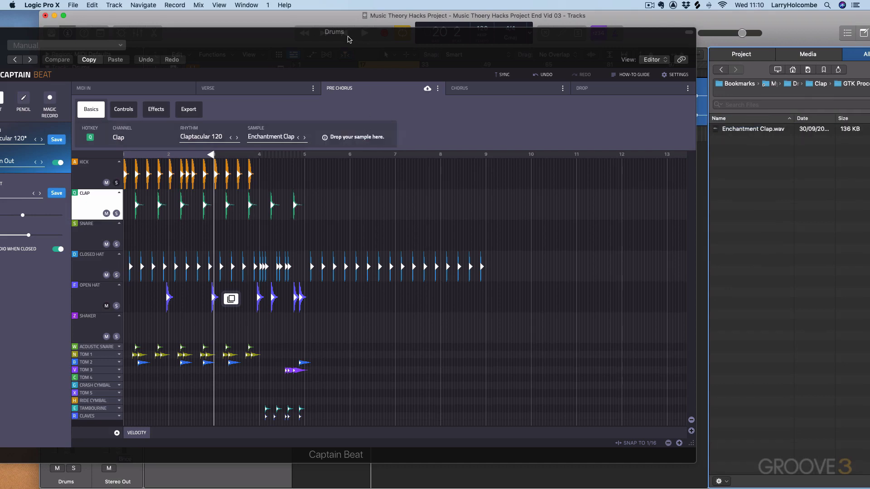
Step: Play the loop with the kick and clap soloed to hear the new samples together
left_click_drag(349, 39, 348, 39)
left_click_drag(295, 17, 356, 16)
key("space")
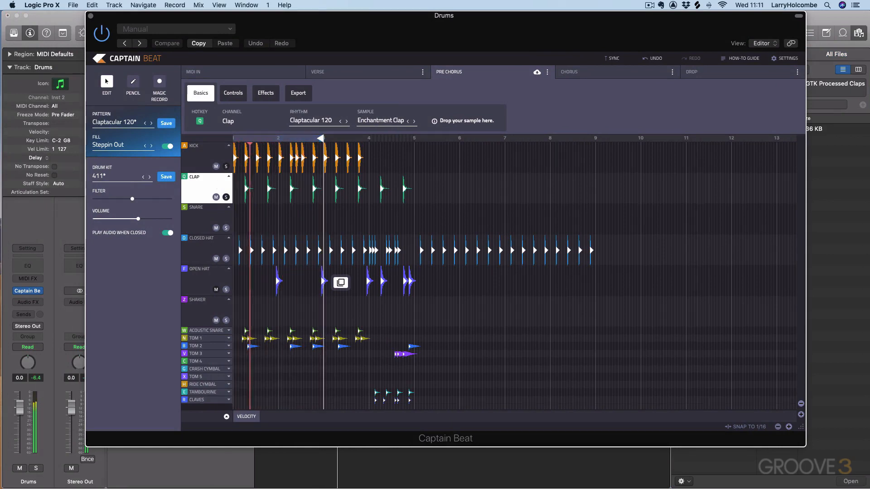
key("space")
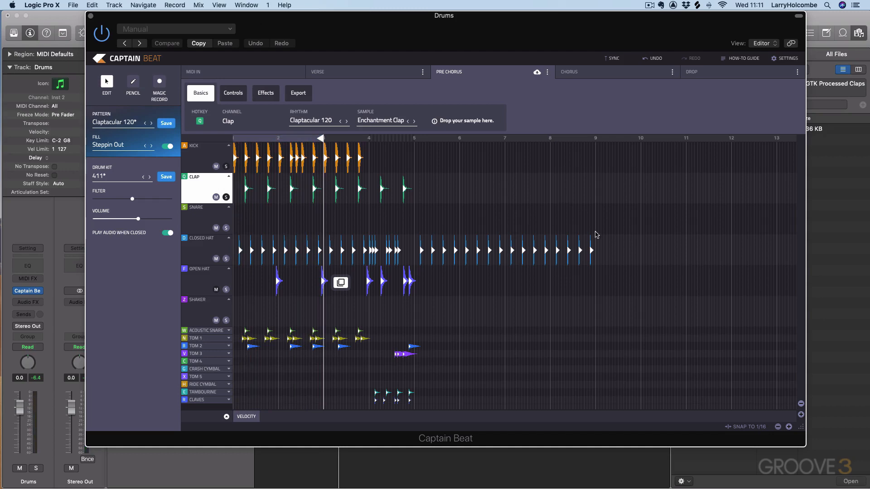
Step: Pencil in two extra kick hits, an eighth note after beat 3 of bar 1 and a sixteenth note before bar 3
left_click(789, 428)
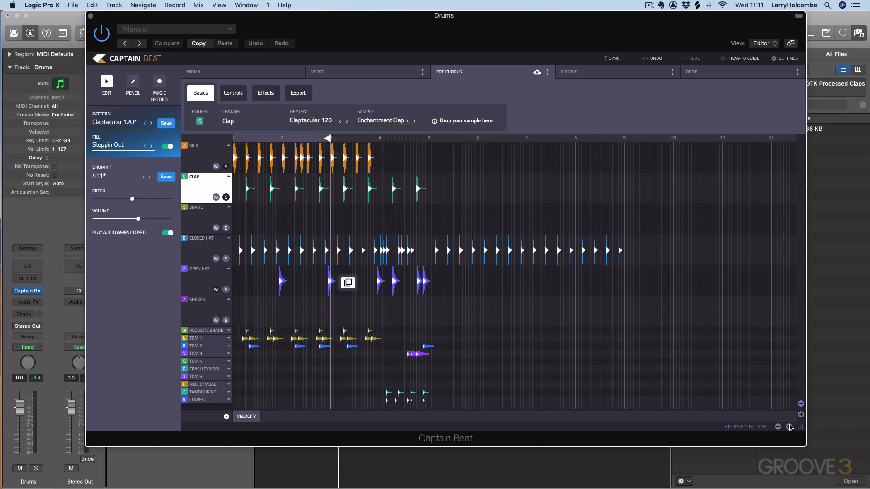
left_click(789, 427)
left_click(789, 427)
left_click(789, 428)
left_click(789, 427)
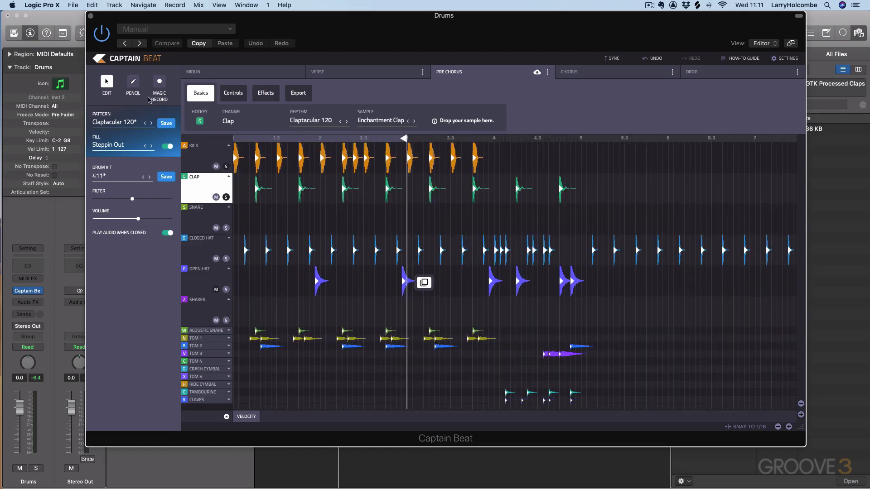
left_click(133, 82)
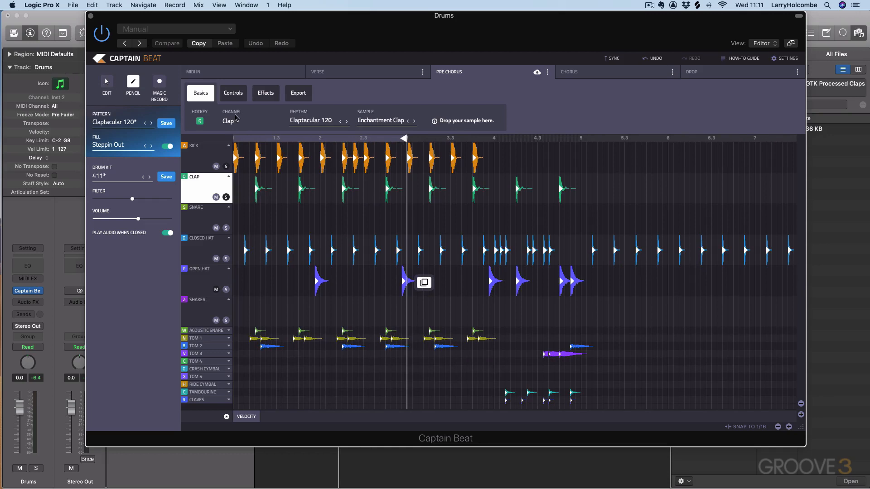
left_click(291, 151)
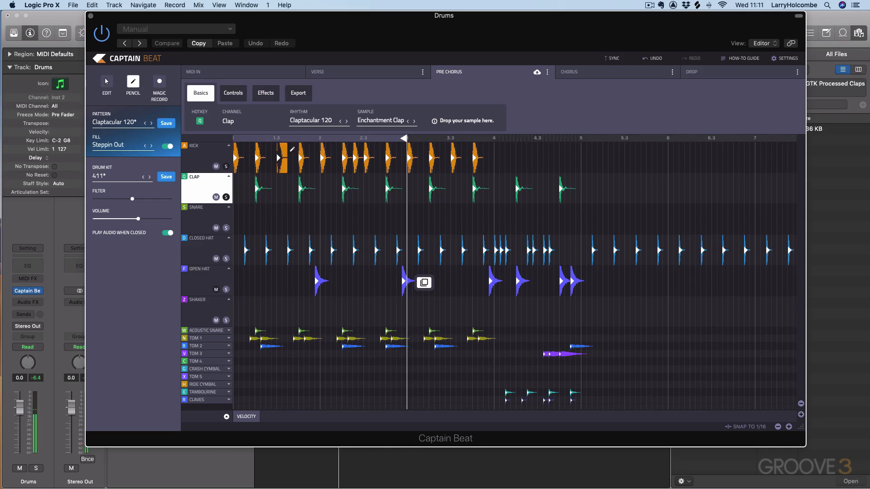
left_click(291, 151)
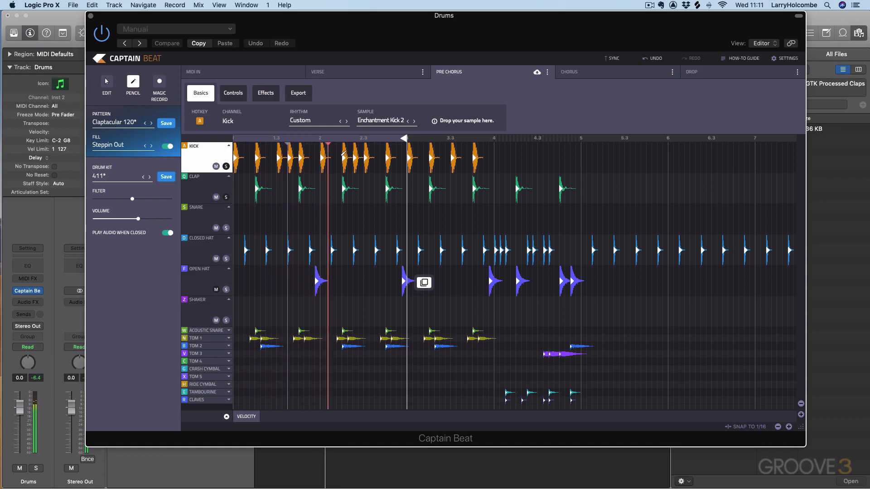
left_click(400, 151)
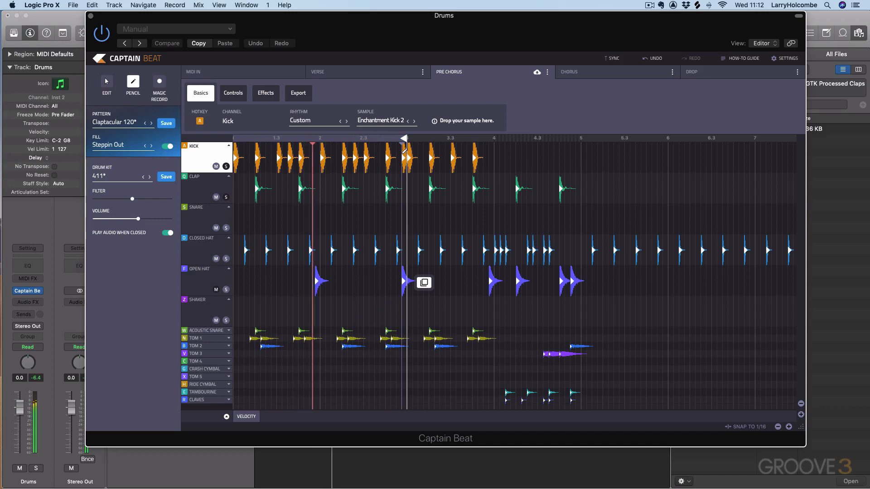
key("space")
Step: Unsolo the kick and clap and play the full drum loop
left_click(226, 167)
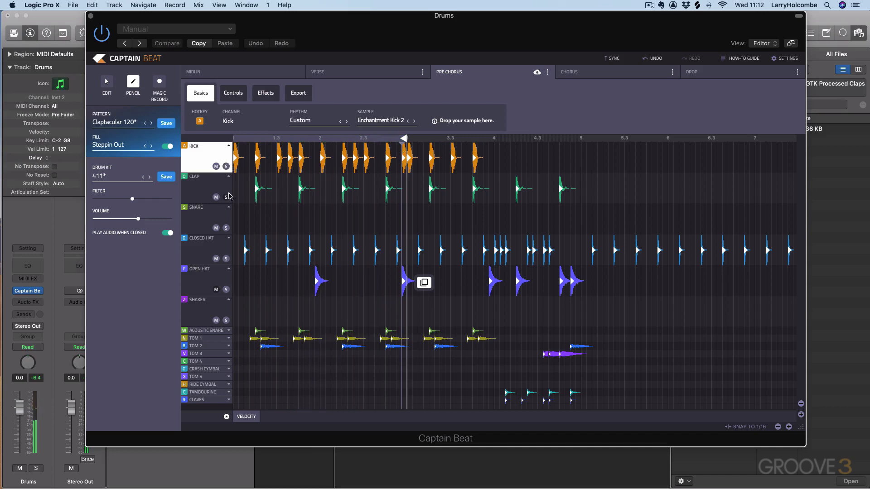
key("space")
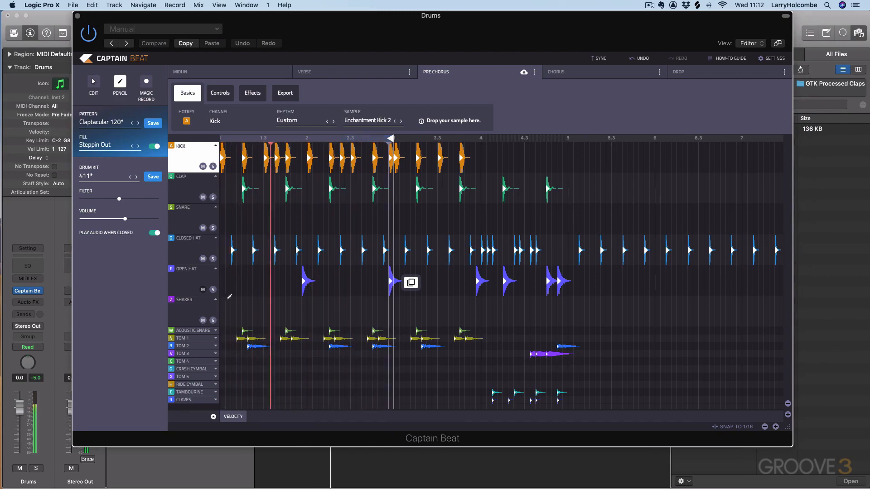
key("space")
Step: Shorten Tom 1's hold time to about 0.1 s while the drum loop plays
left_click(193, 340)
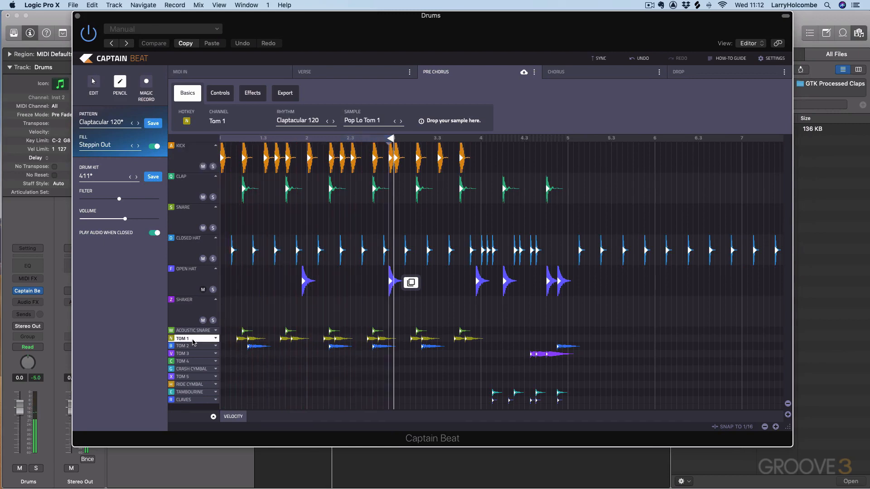
left_click(220, 93)
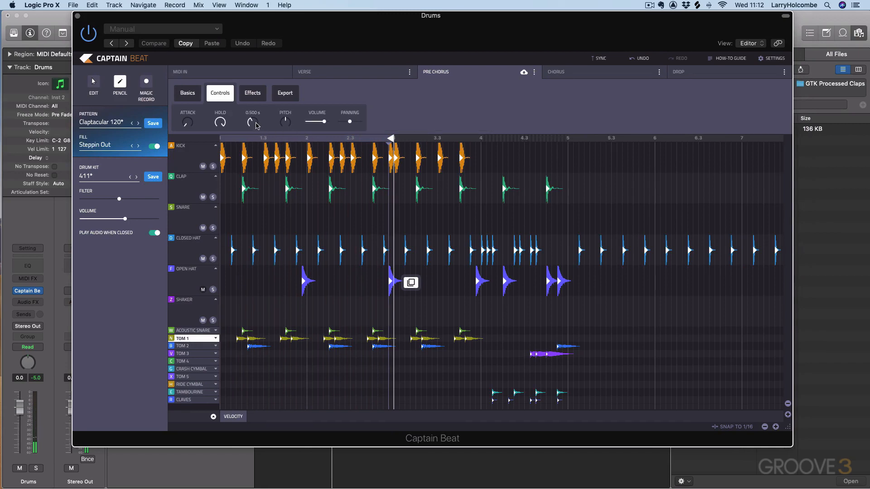
left_click_drag(220, 121, 218, 136)
key("space")
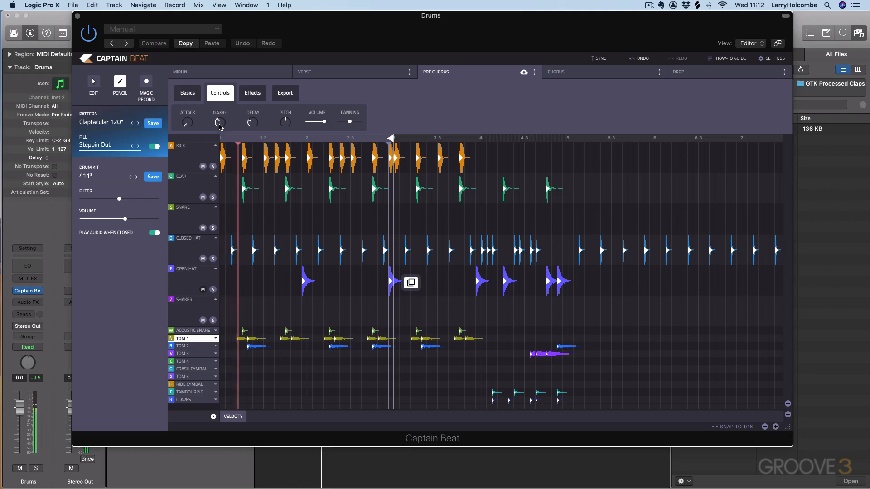
left_click_drag(252, 123, 219, 135)
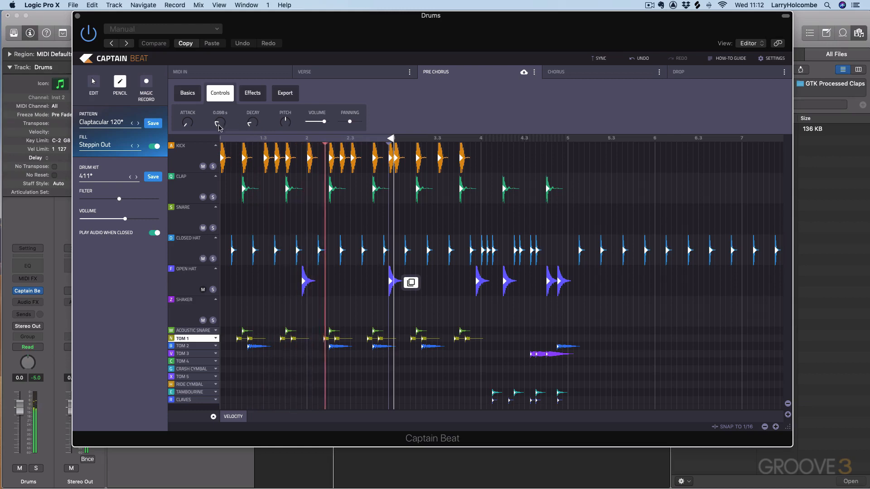
Step: Shorten Tom 2's hold and set its decay to 0.243 s
left_click(186, 347)
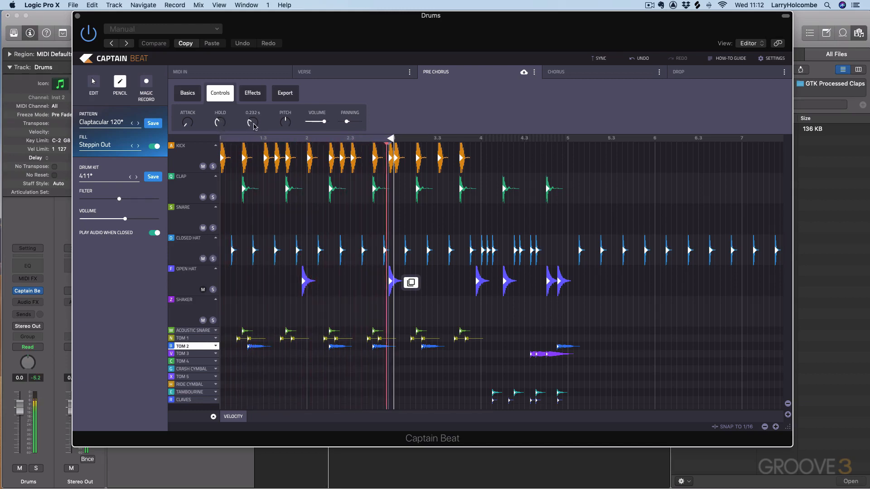
left_click_drag(254, 124, 254, 123)
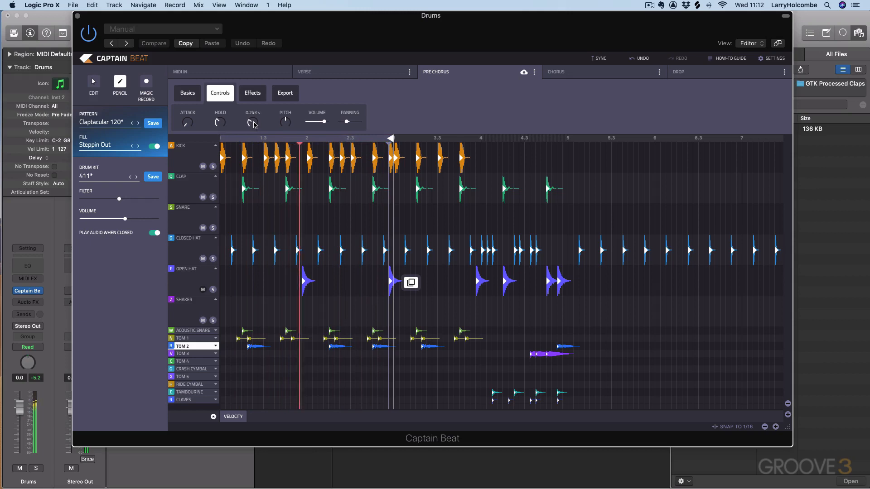
mouse_move(220, 125)
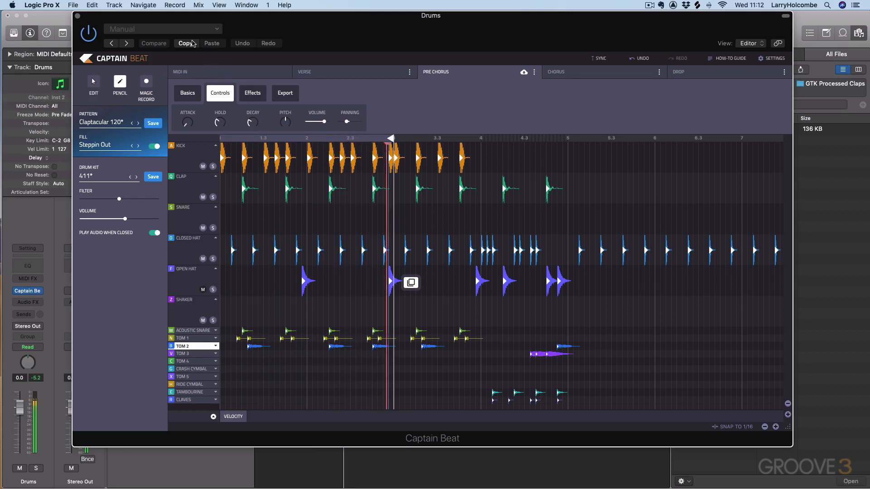
mouse_move(194, 119)
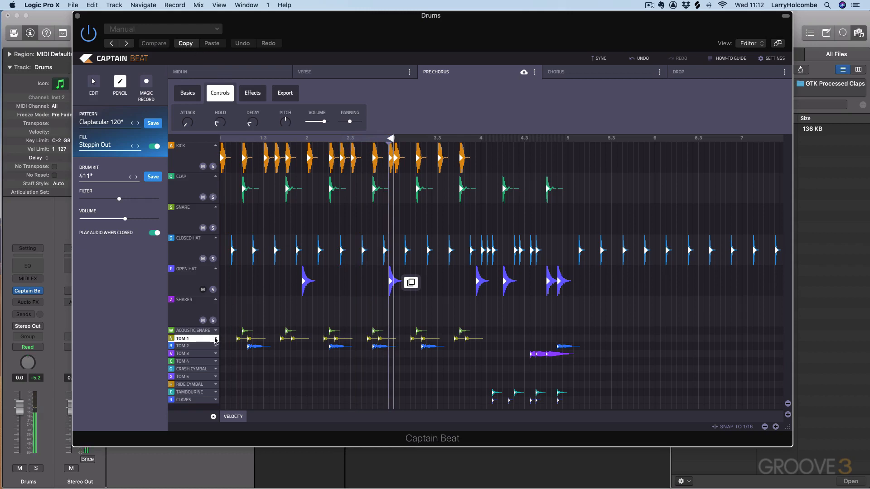
Step: Expand and solo Tom 1 in the playing loop and try a slower attack of 0.287 s
left_click(216, 339)
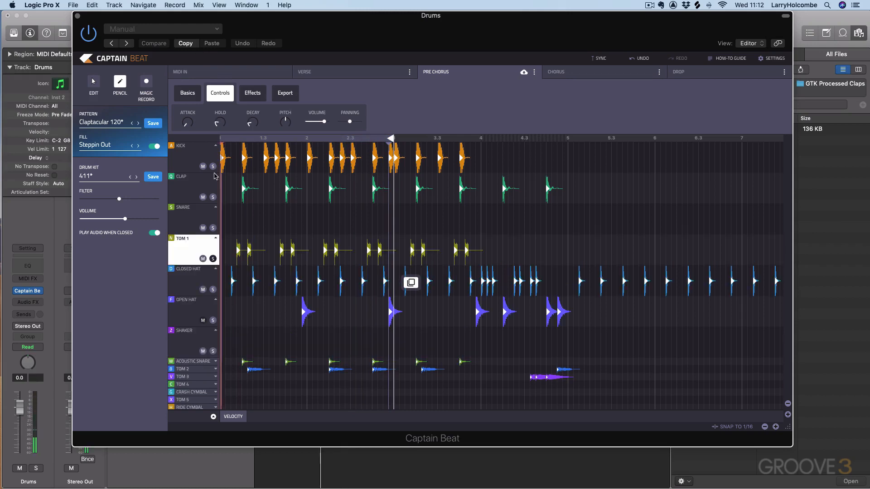
key("space")
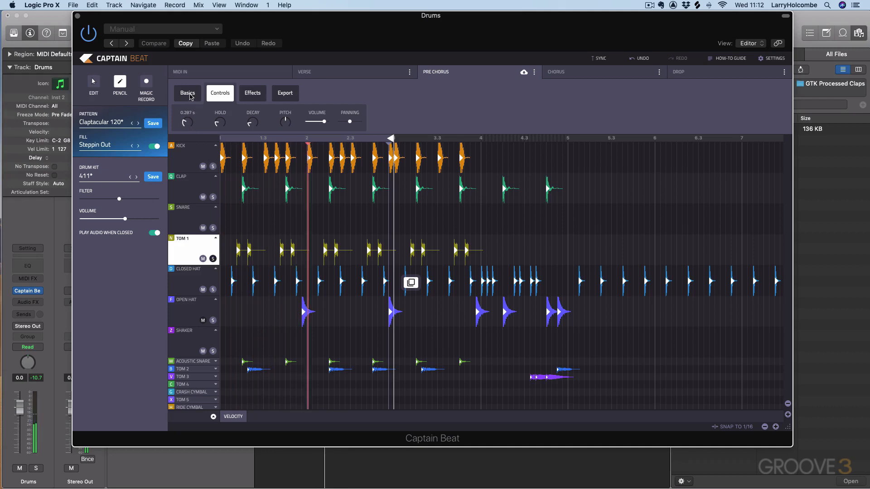
left_click_drag(188, 122, 193, 141)
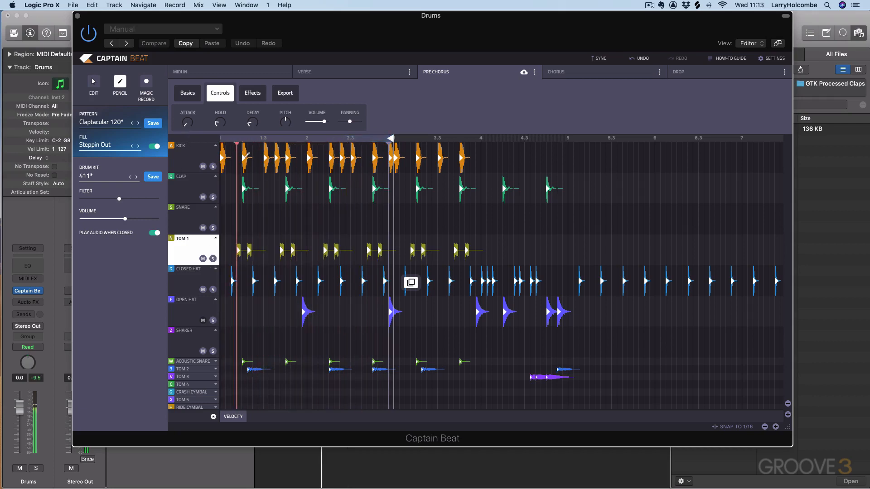
left_click_drag(324, 122, 329, 125)
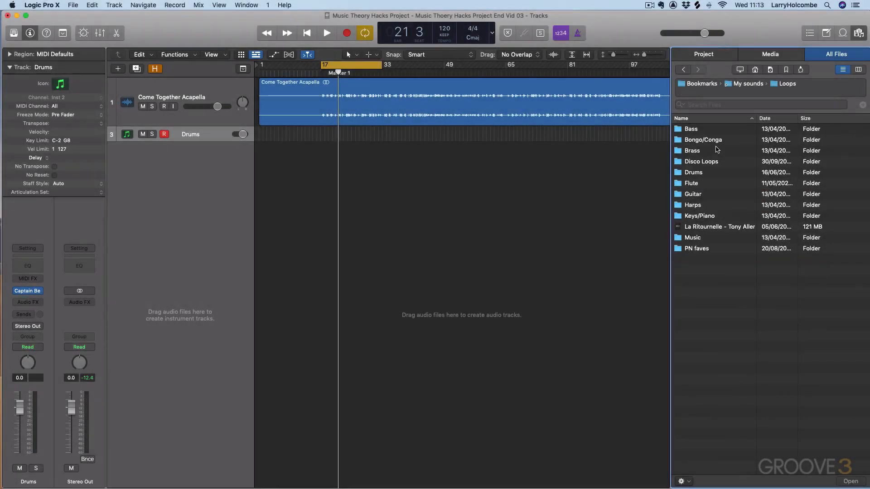
Step: Sort the Disco Loops folder by newest date and place Enchantment Drum Loop at bar 17 on a new audio track
double_click(707, 165)
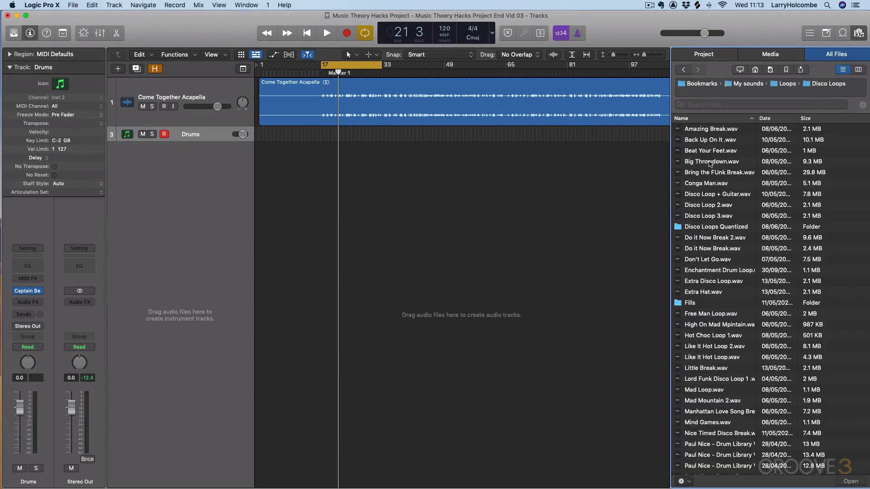
left_click(777, 120)
left_click(772, 119)
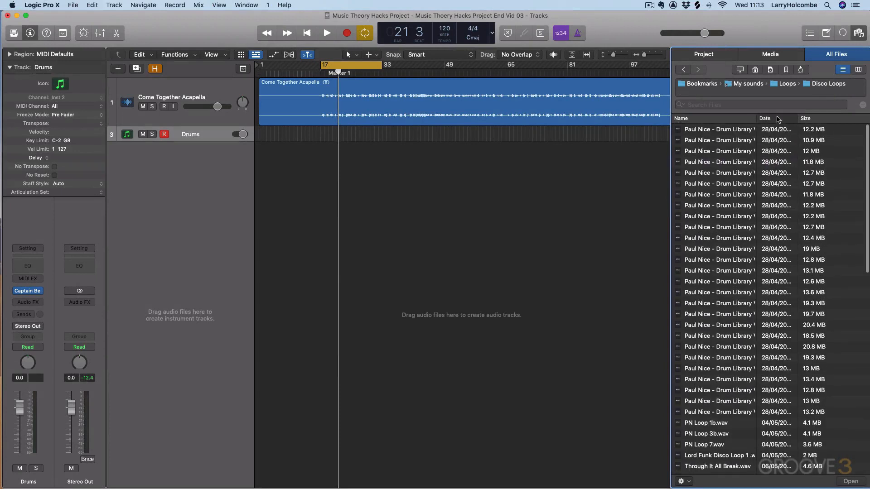
scroll(746, 140, "up", 1)
left_click_drag(723, 131, 323, 213)
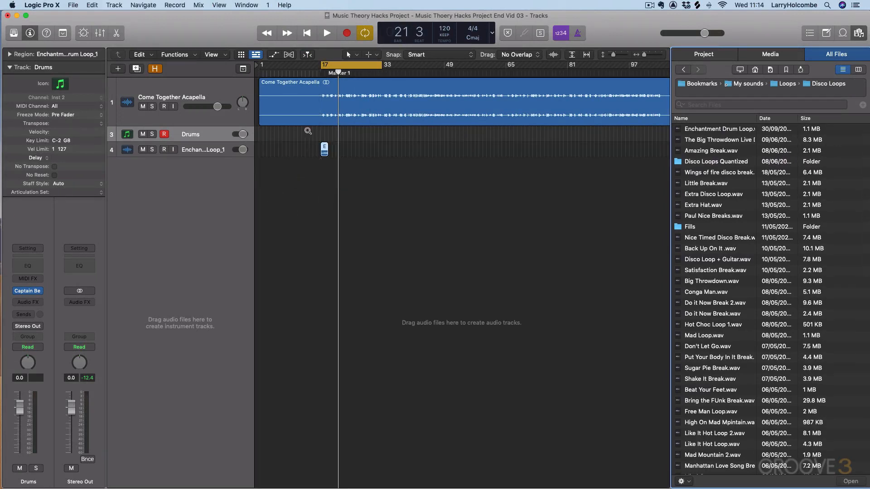
Step: Loop the Enchantment Drum Loop region from bar 17 until bar 33
left_click_drag(308, 131, 452, 208)
key("t")
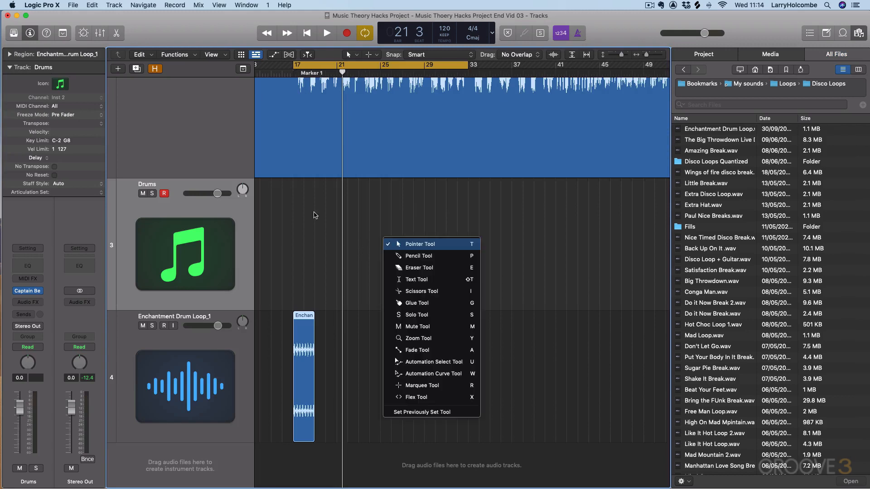
key("t")
left_click_drag(313, 313, 468, 336)
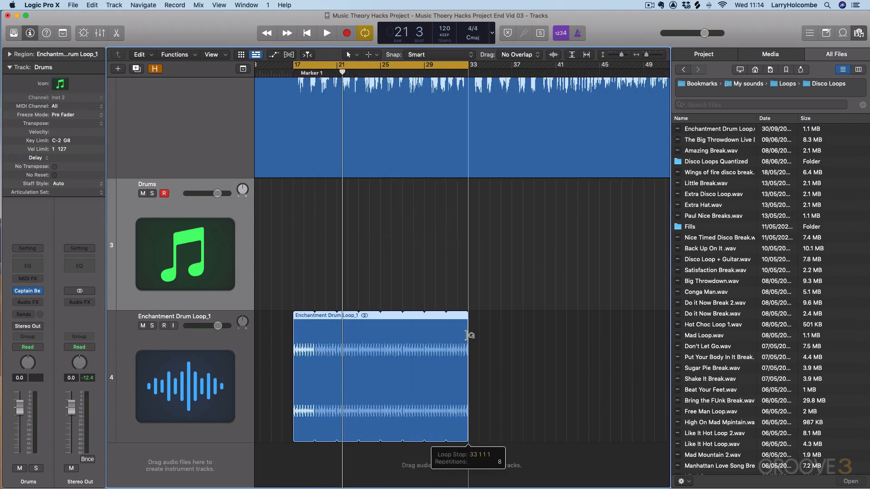
left_click(343, 265)
Step: Play the arrangement from bar 17, lower the Enchantment Drum Loop track to -2.9 dB, and stop playback
left_click(196, 361)
key("space")
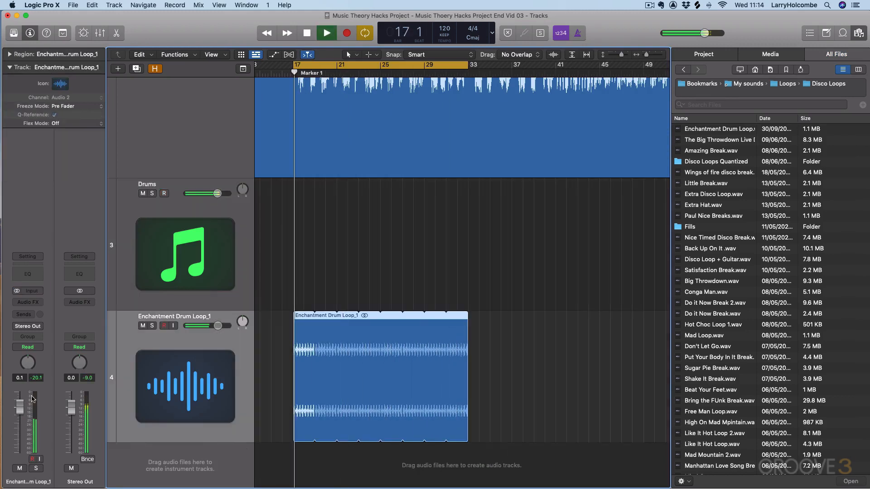
left_click_drag(20, 408, 20, 418)
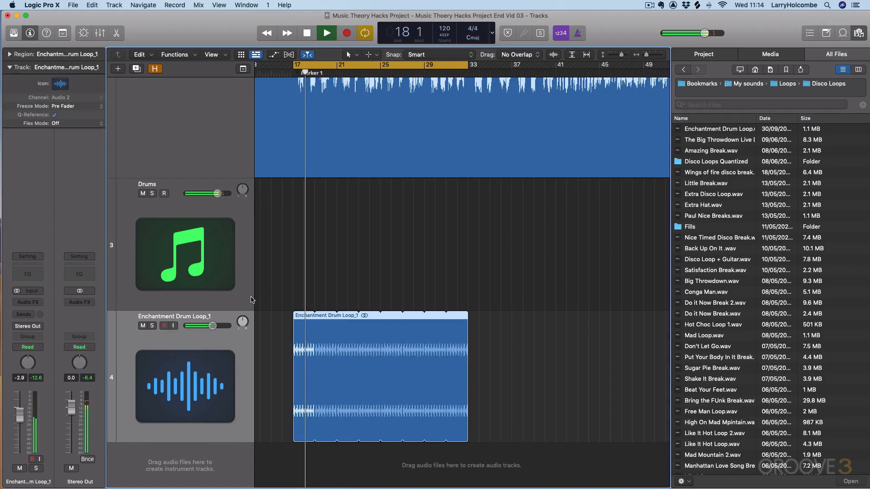
left_click(285, 258)
key("super+Up")
key("super+Up")
key("super+Up")
key("super+Up")
key("super+Up")
key("super+Up")
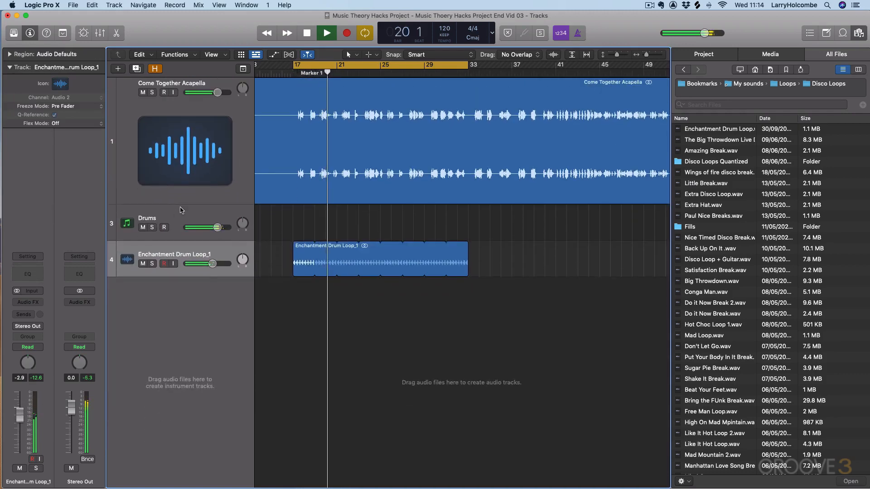
key("space")
Step: Switch the Drums track's Captain Beat instrument to Multi-Output (16xStereo)
left_click(188, 213)
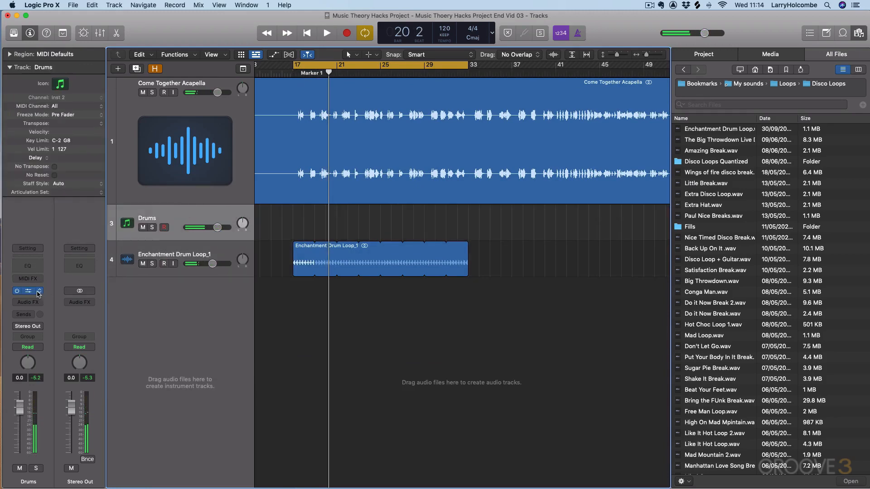
left_click(38, 294)
mouse_move(96, 101)
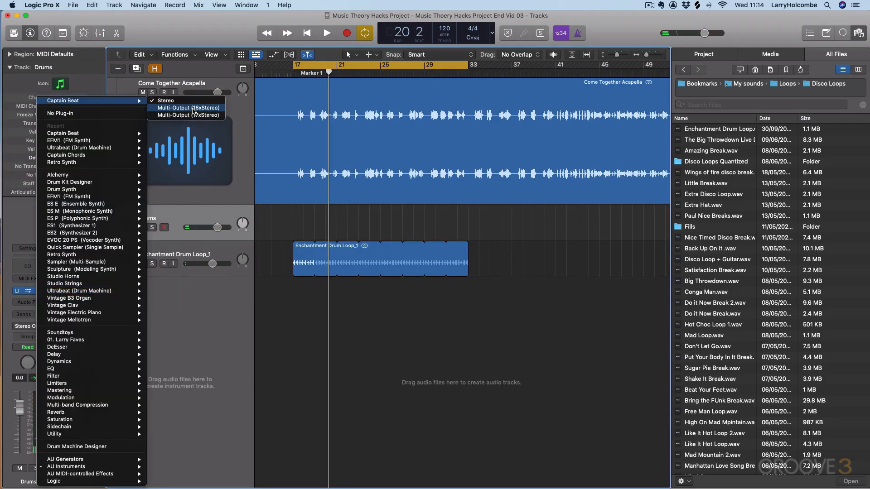
left_click(194, 108)
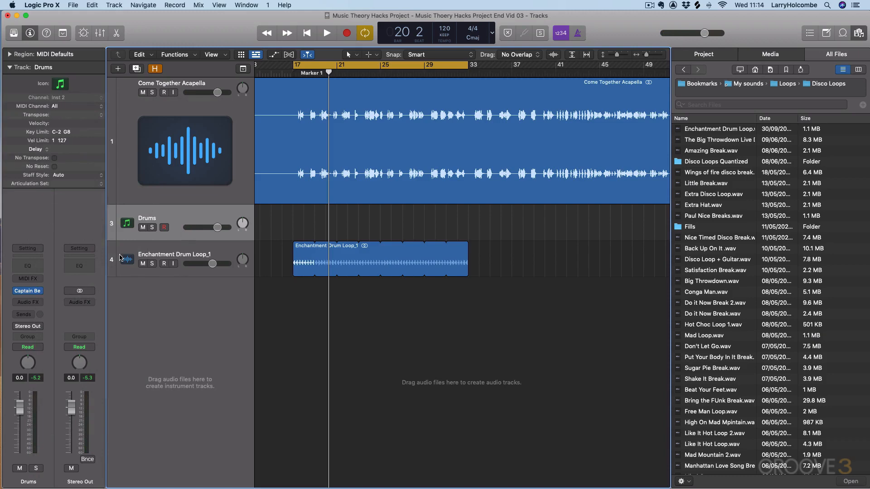
Step: Show the mixer and add seven aux output channels, Aux 1 to Aux 7, for the Drums instrument
key("x")
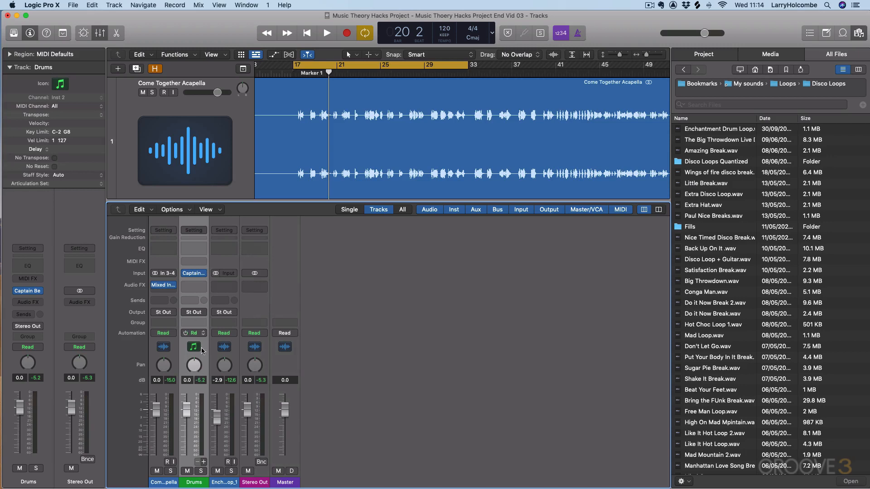
left_click(204, 461)
left_click(204, 462)
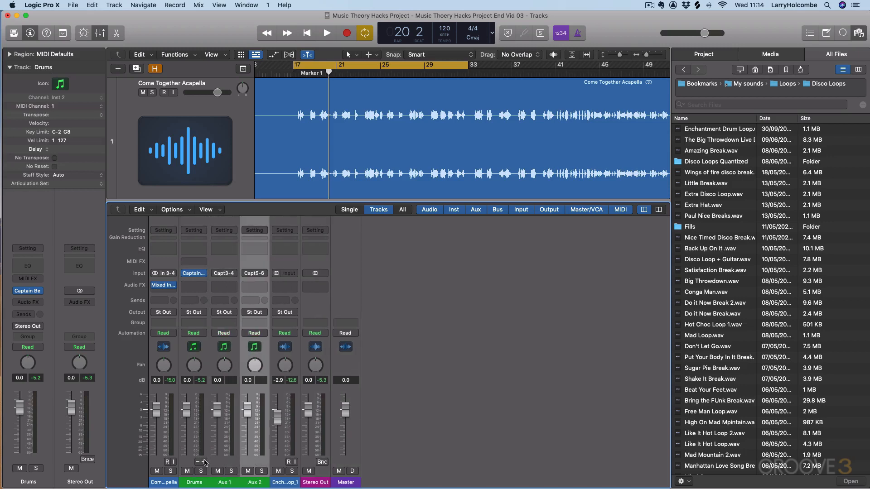
left_click(204, 462)
left_click(204, 462)
left_click(204, 462)
left_click(204, 462)
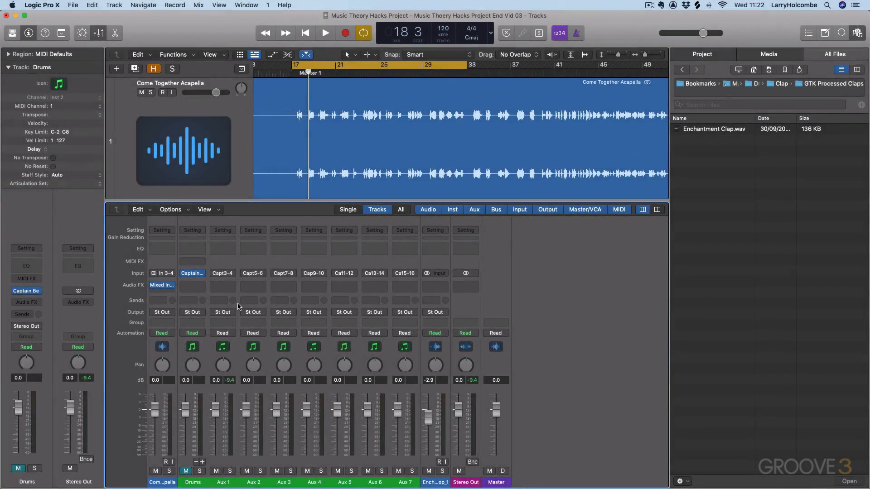
Step: Insert Mixed In Key SE on Aux 1 and a stereo FF Pro-Q 3 ahead of it
left_click(223, 286)
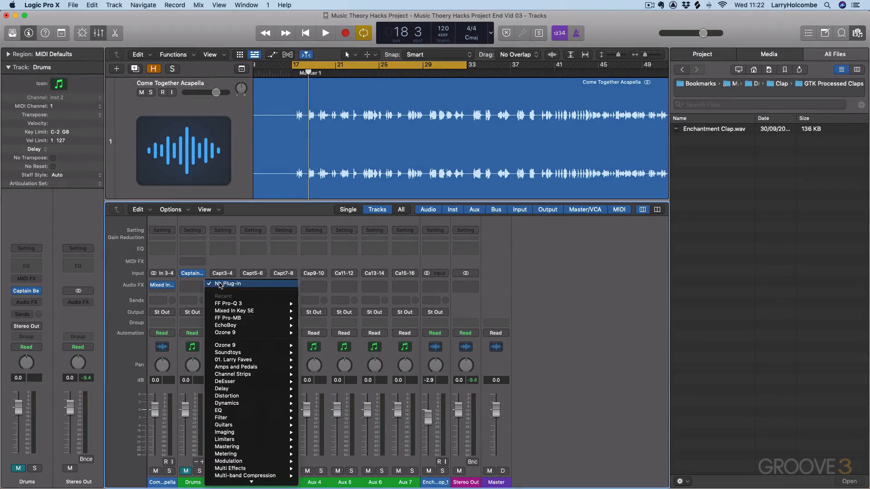
left_click(318, 311)
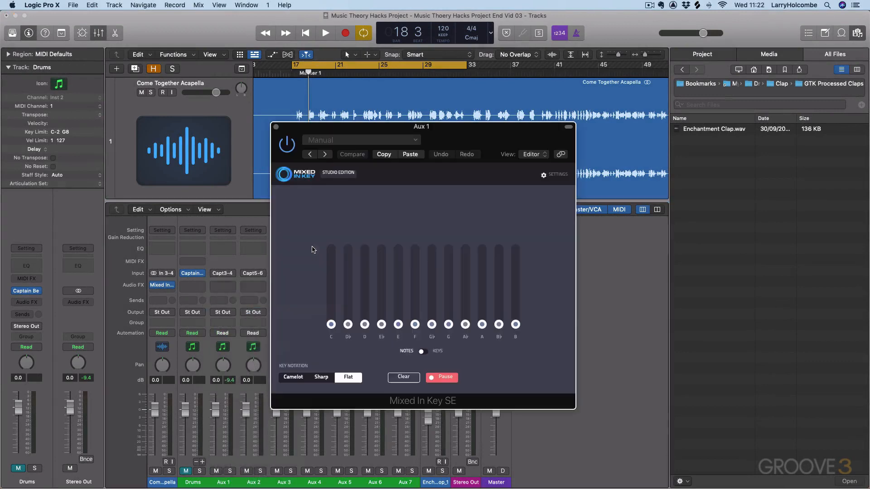
left_click_drag(334, 130, 362, 126)
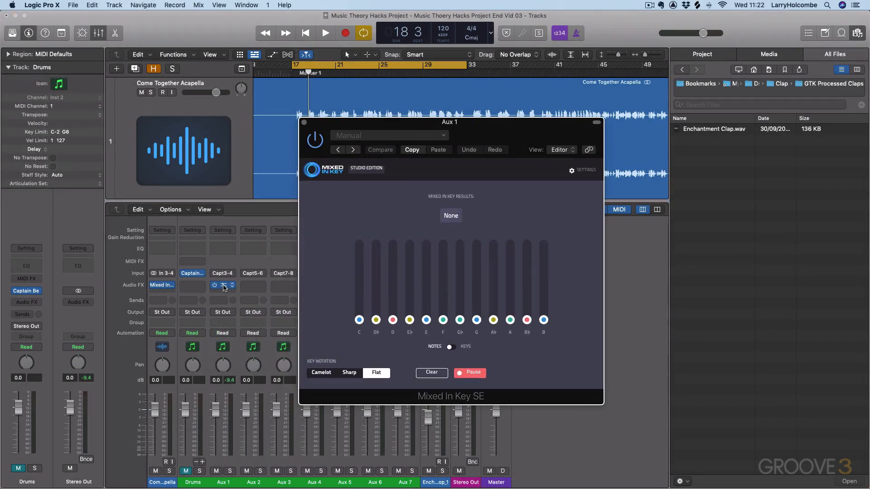
left_click(224, 292)
left_click(226, 279)
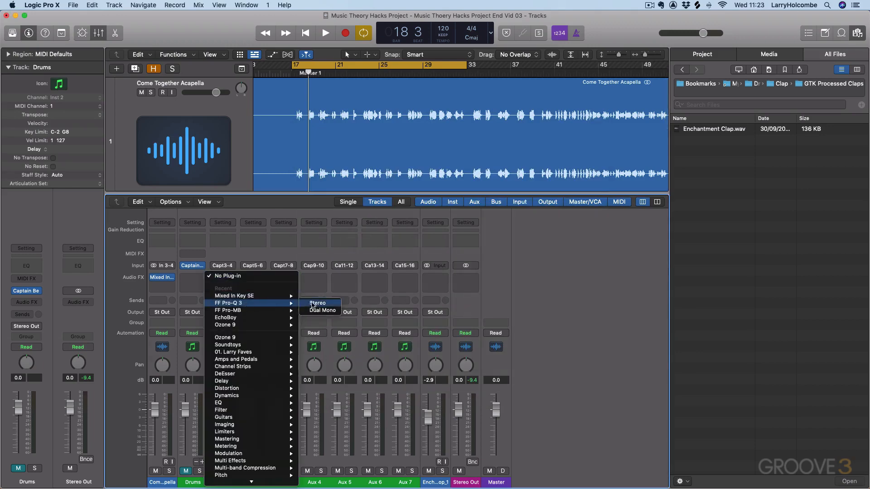
left_click(317, 303)
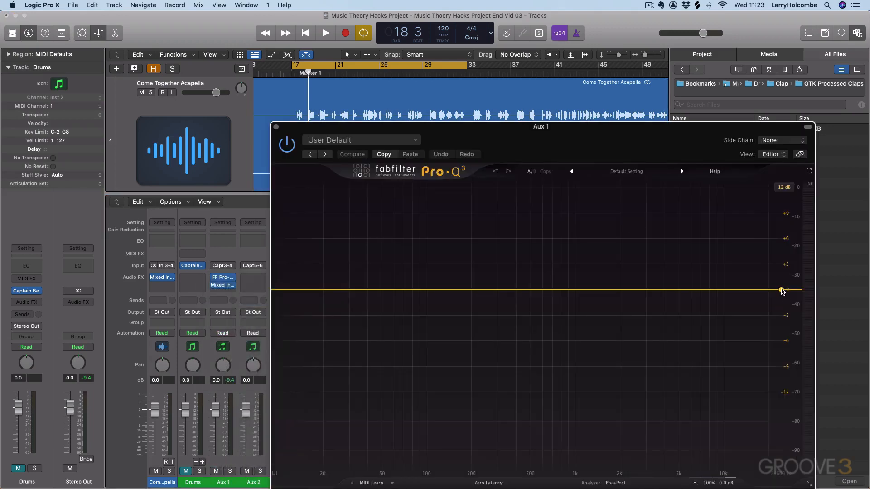
Step: Add a 12 dB/oct high cut in Pro-Q 3 at about 160 Hz while playing Aux 1 soloed
left_click_drag(783, 291, 479, 294)
key("space")
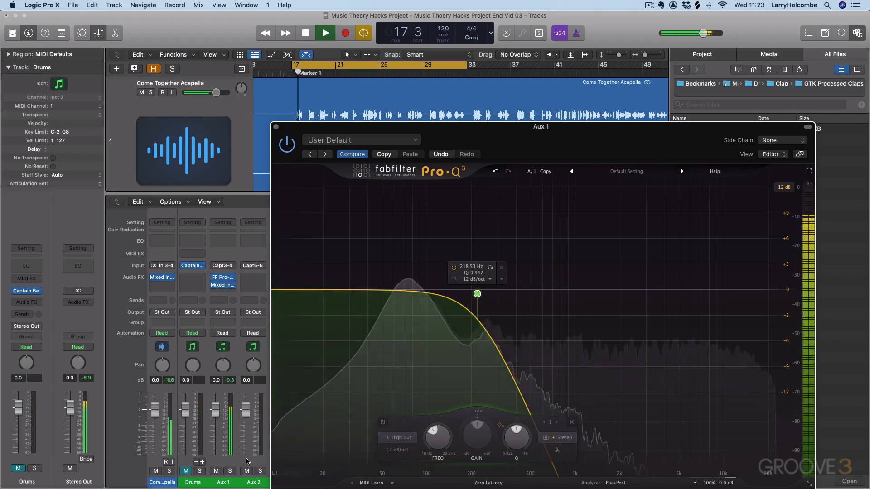
left_click(230, 471)
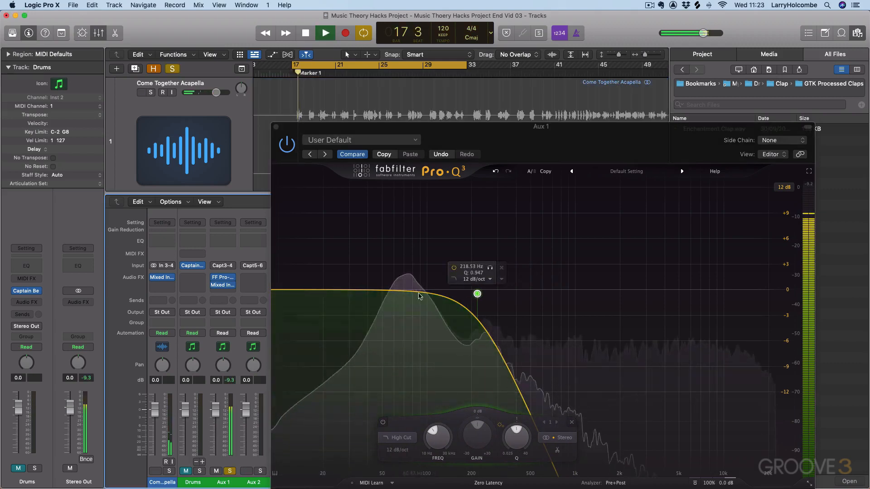
left_click_drag(477, 293, 457, 295)
Step: Restart playback of the soloed Aux 1 channel and read its detected key in Mixed In Key SE
key("space")
left_click_drag(333, 126, 397, 65)
key("space")
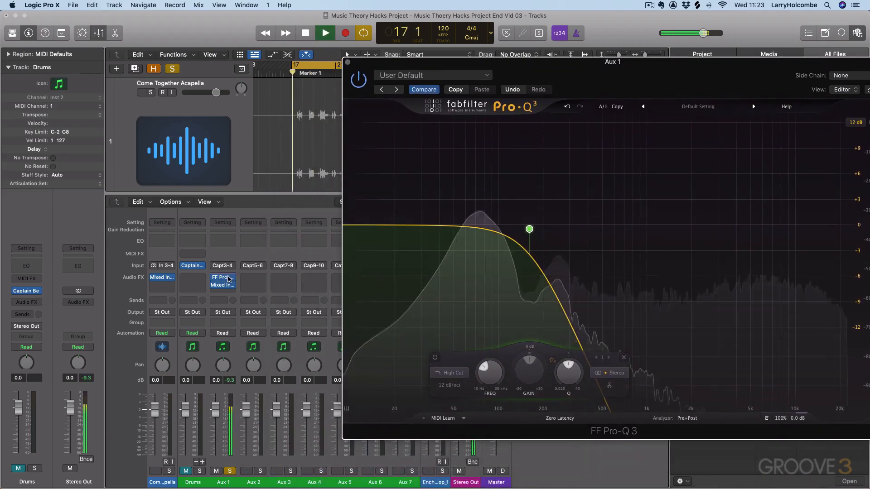
left_click(222, 284)
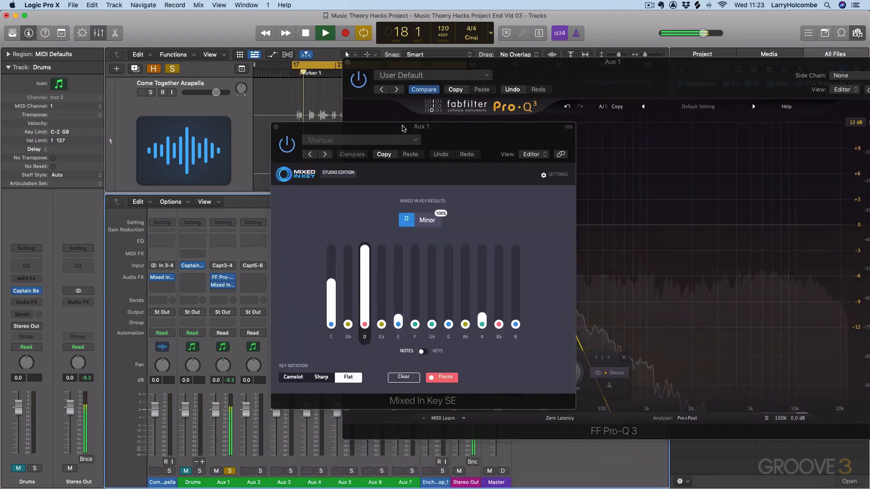
Step: Lower the frequency of the Pro-Q 3 high cut on Aux 1 and recheck the key in Mixed In Key SE during playback
left_click_drag(403, 128, 266, 108)
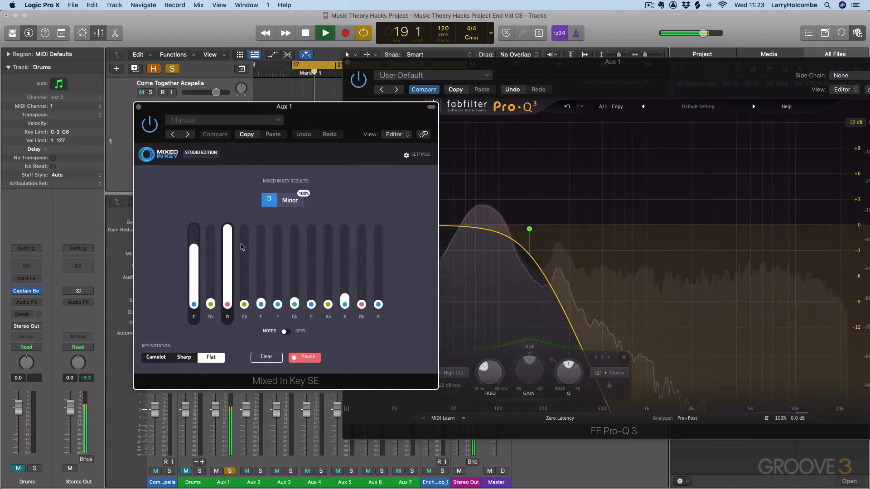
key("space")
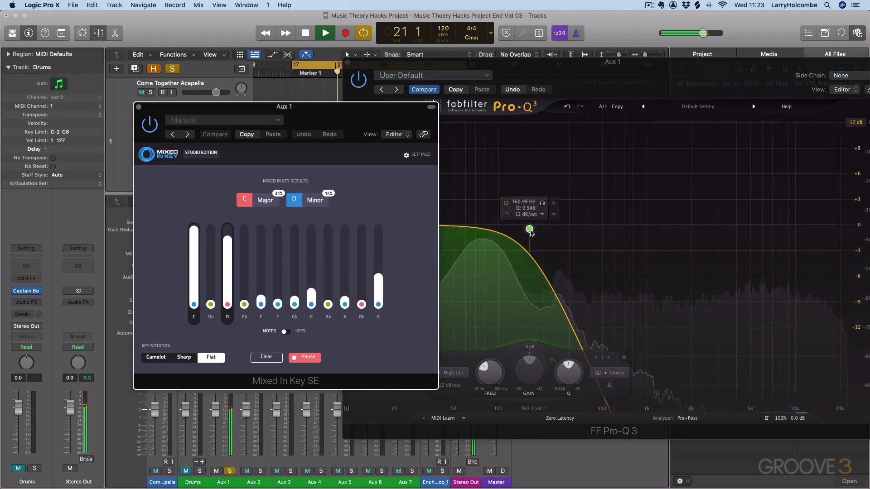
left_click_drag(530, 230, 515, 231)
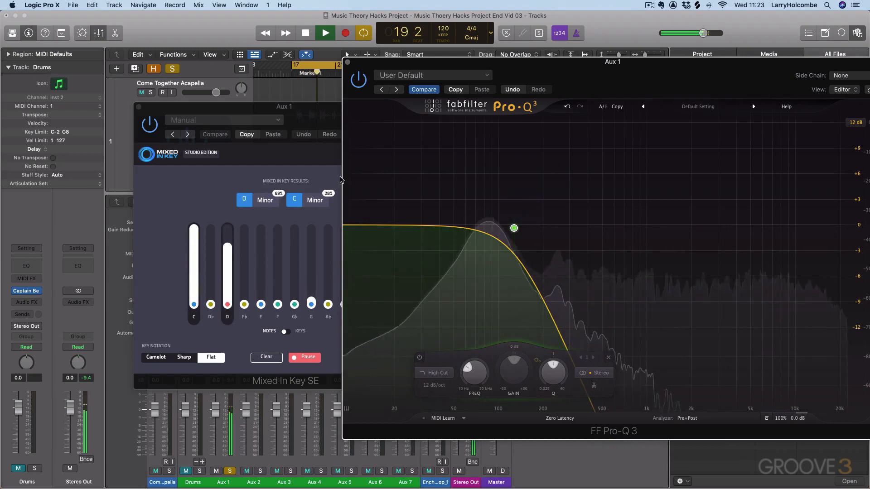
left_click_drag(300, 109, 381, 93)
left_click_drag(264, 94, 316, 83)
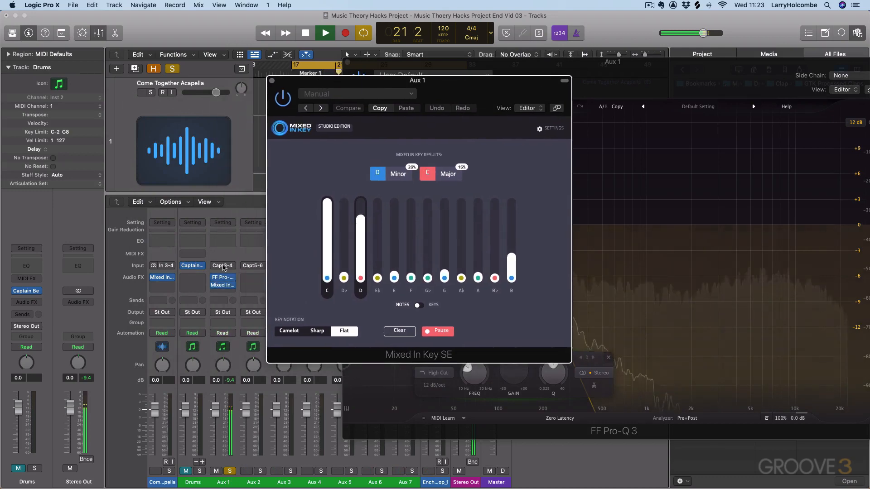
key("space")
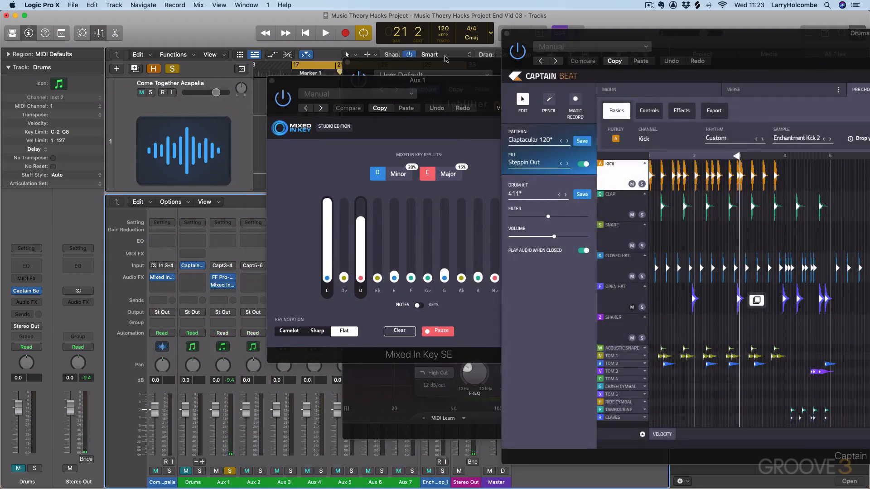
Step: Arrange the Mixed In Key SE window and the Captain Beat window side by side so both can be used together
left_click_drag(455, 82, 176, 21)
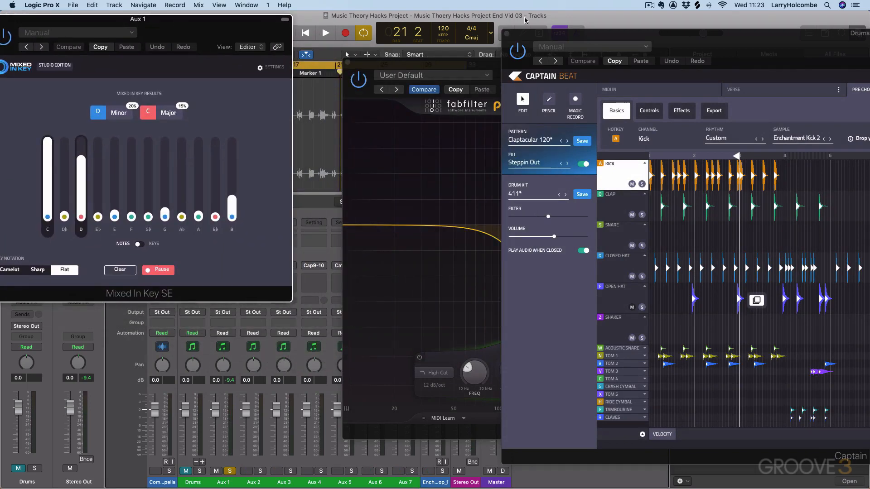
left_click_drag(552, 37, 406, 22)
left_click_drag(206, 25, 232, 19)
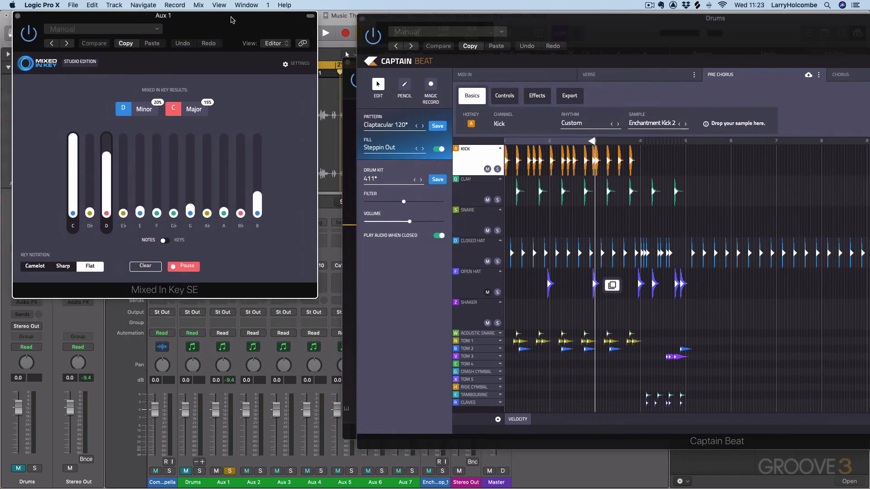
left_click_drag(377, 22, 374, 22)
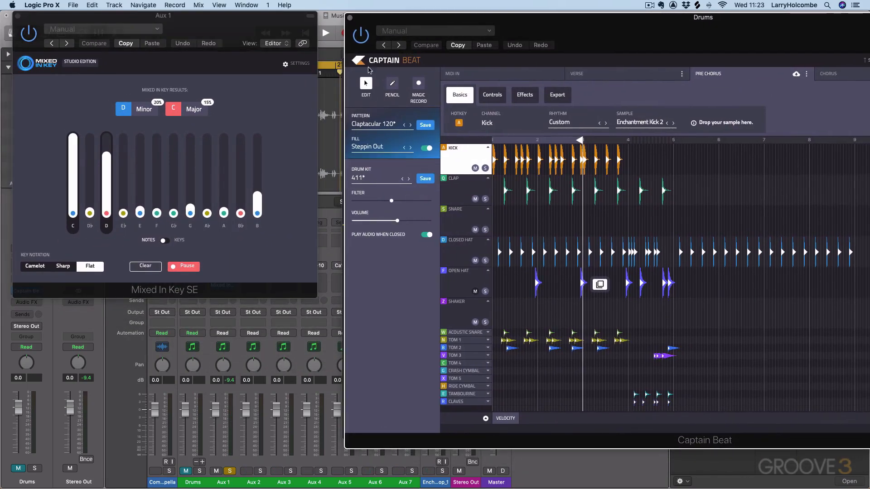
Step: Raise the kick's pitch in Captain Beat to +2.1 while playing it, and clear the Mixed In Key SE results for a fresh analysis
key("space")
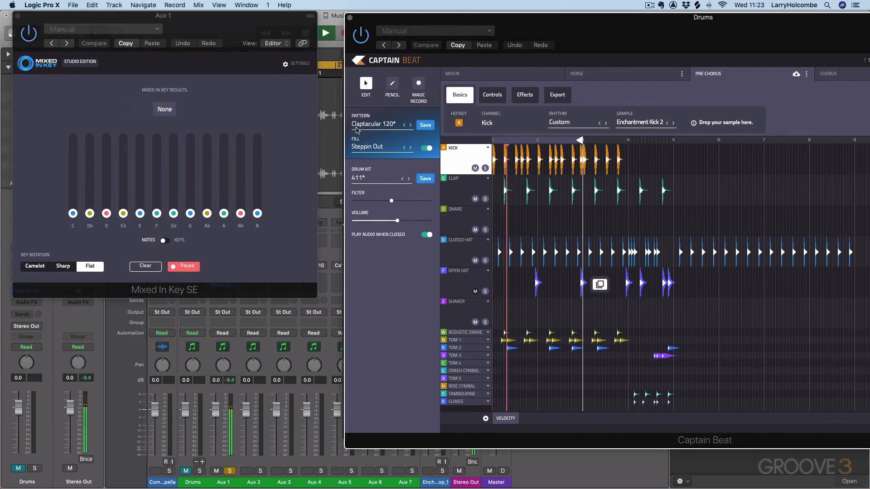
left_click(497, 96)
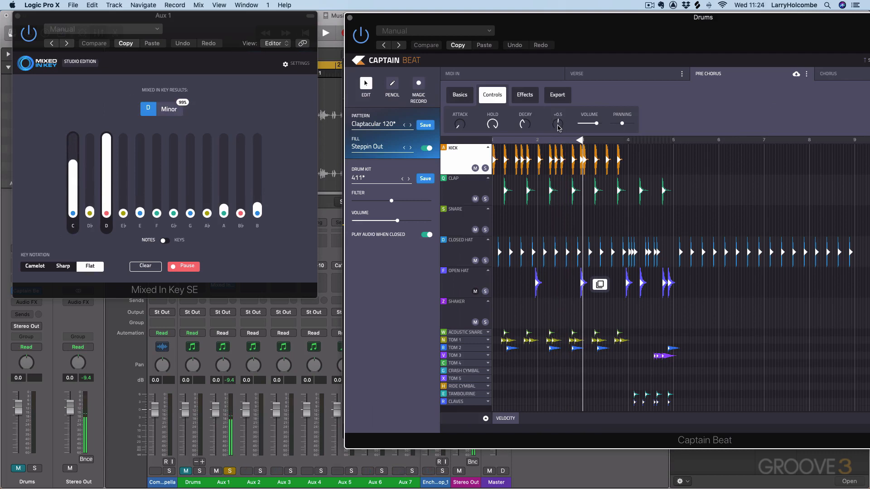
left_click_drag(558, 128, 559, 127)
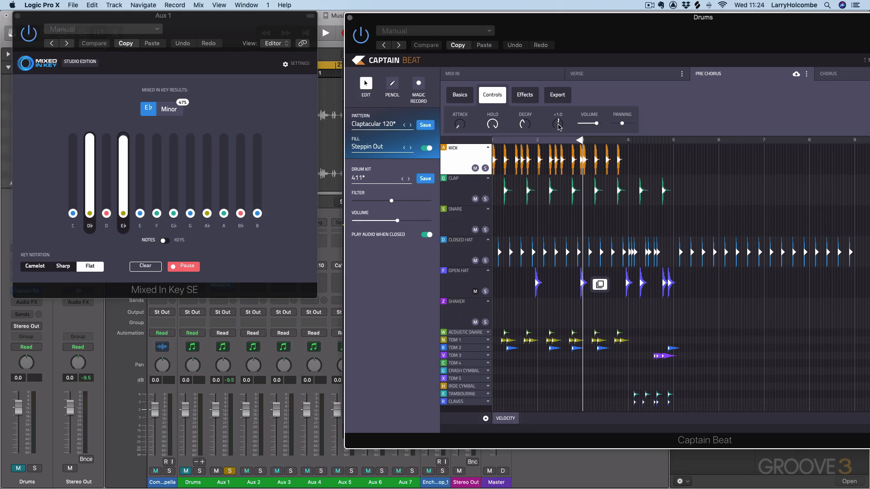
key("space")
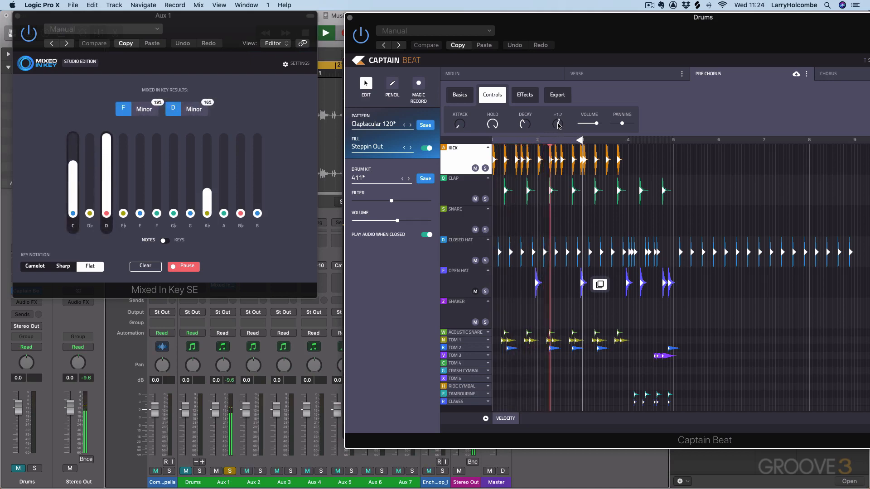
left_click_drag(558, 124, 558, 123)
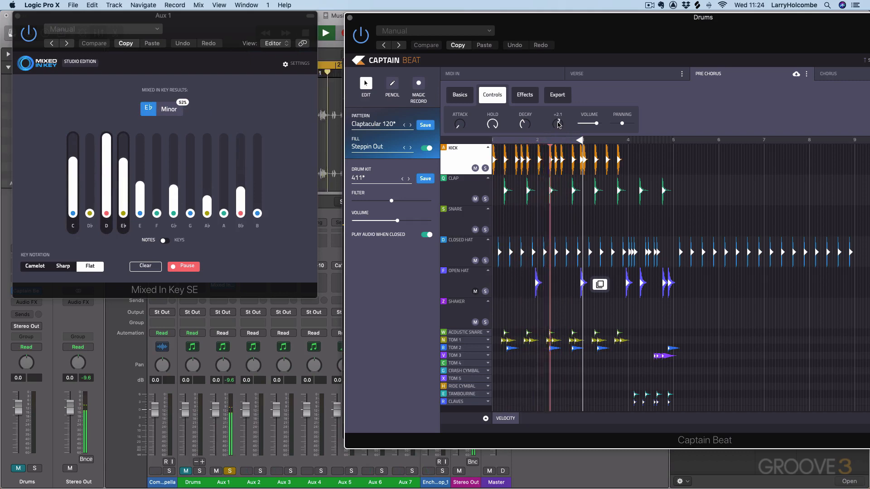
left_click(146, 267)
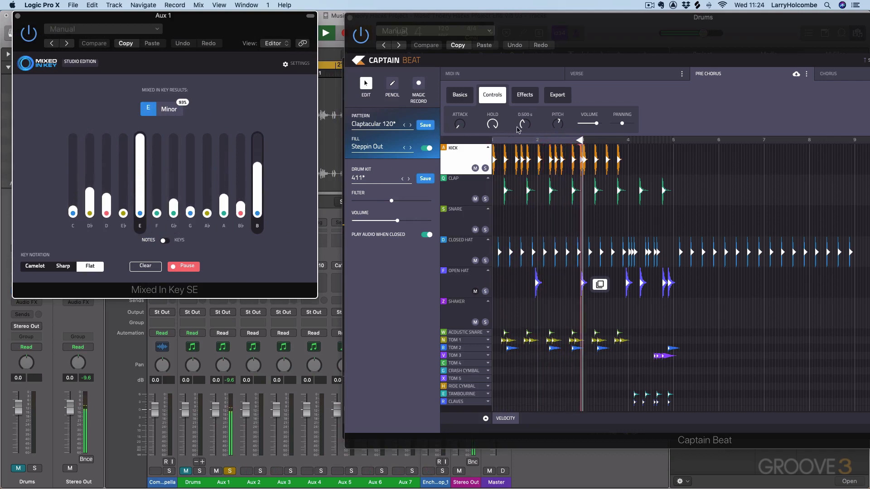
Step: Try a kick pitch of +2.0, clearing the key results and restarting playback to analyse it again
mouse_move(565, 125)
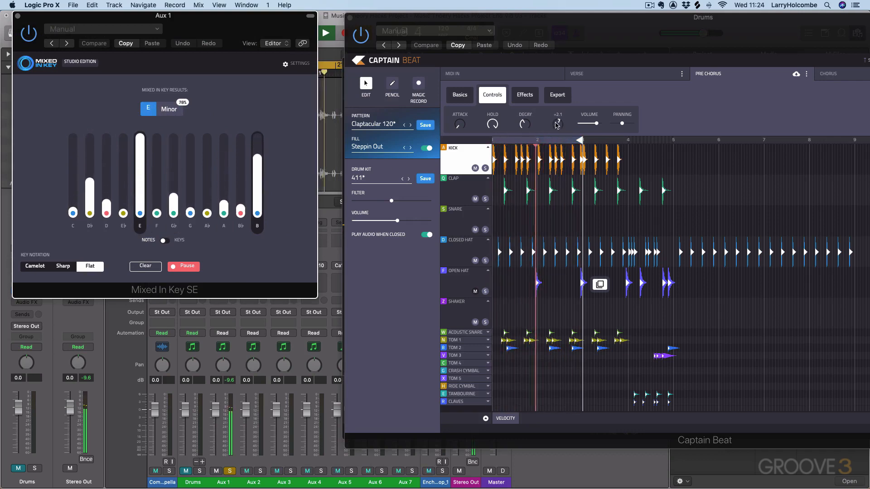
left_click_drag(558, 123, 557, 126)
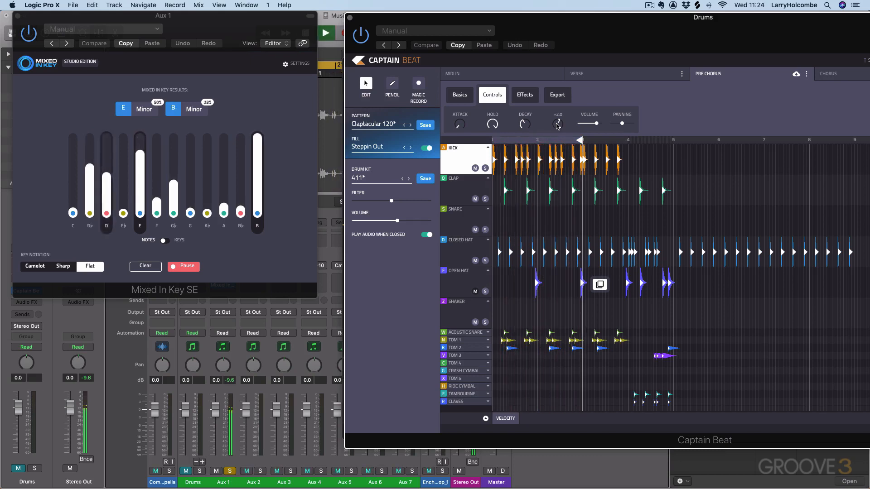
left_click(148, 267)
left_click(147, 267)
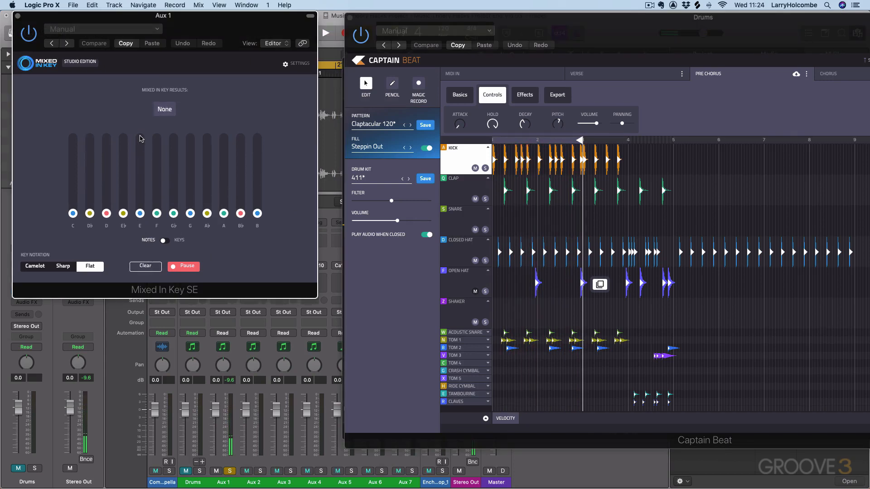
key("space")
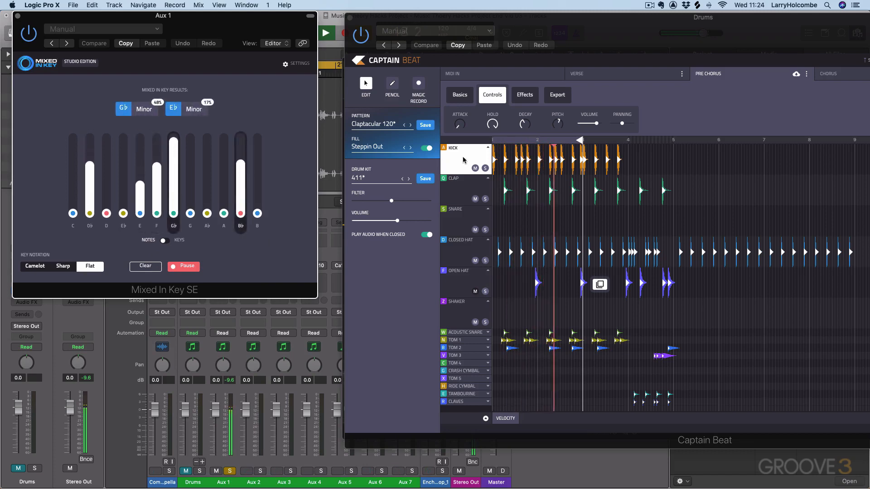
Step: Retune the kick's pitch to +1.8 against the detected key and close the Mixed In Key SE window
left_click(559, 125)
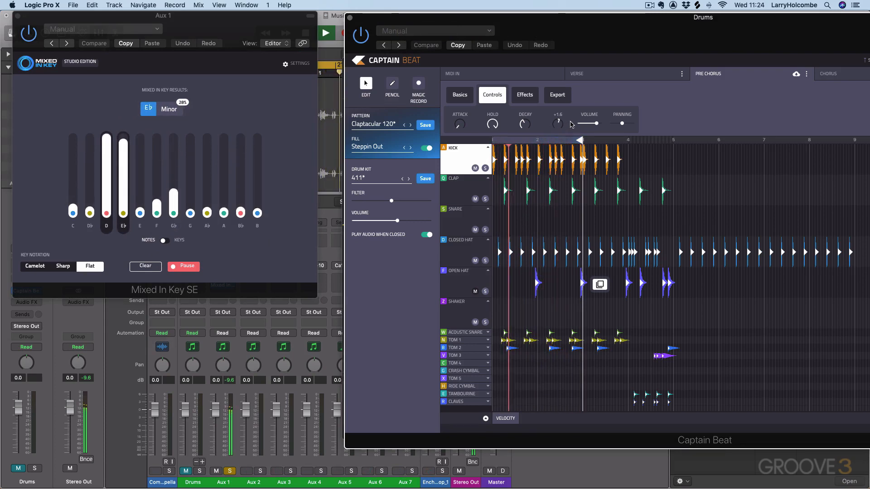
left_click_drag(560, 128, 560, 126)
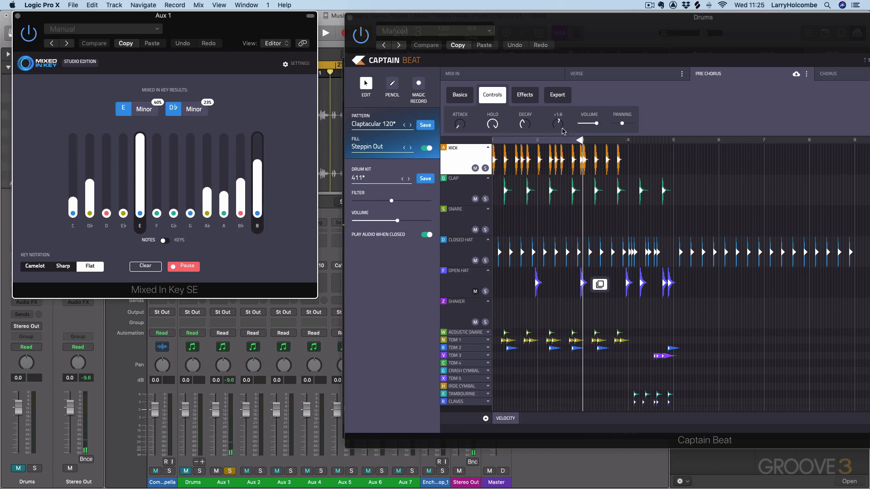
left_click(17, 17)
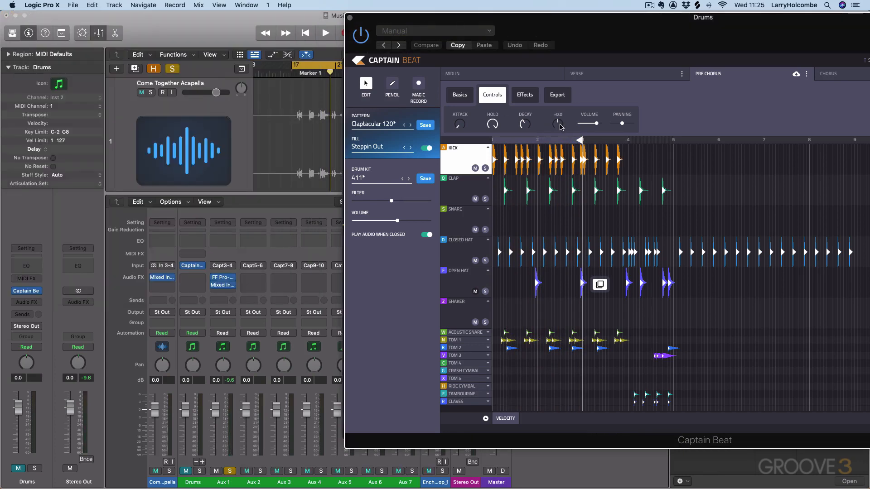
Step: Audition the kick at a pitch of +0.0 for comparison and return its pitch to +1.8
key("space")
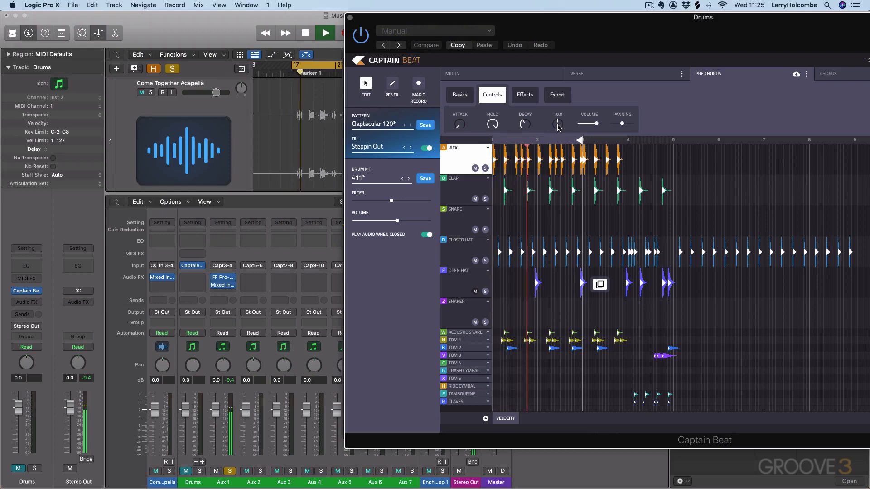
left_click_drag(559, 128, 560, 121)
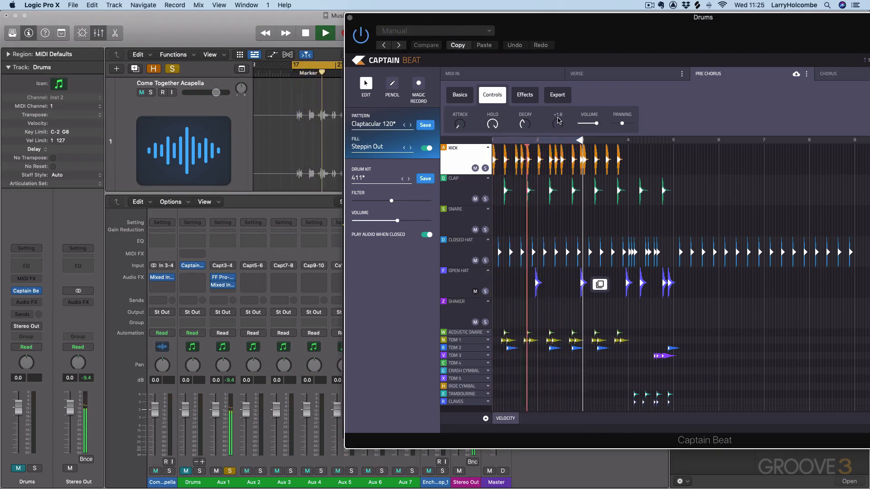
key("space")
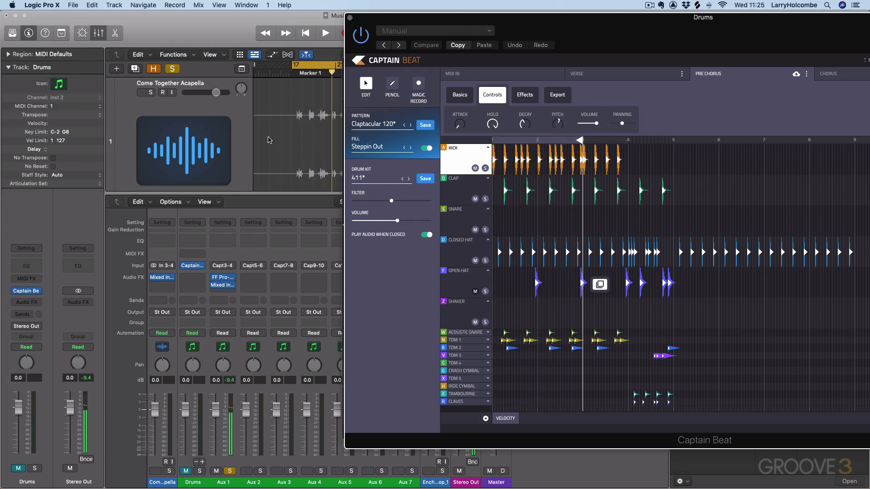
Step: Hide the mixer and close the Captain Beat and FF Pro-Q 3 windows
left_click(181, 26)
key("x")
key("super+Up")
key("super+Up")
key("super+Up")
key("super+Up")
key("super+Up")
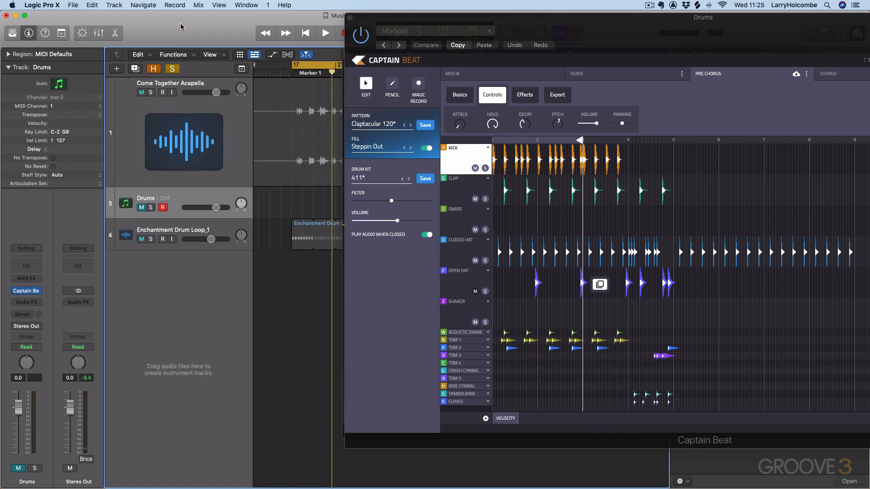
left_click_drag(371, 19, 183, 39)
left_click(114, 34)
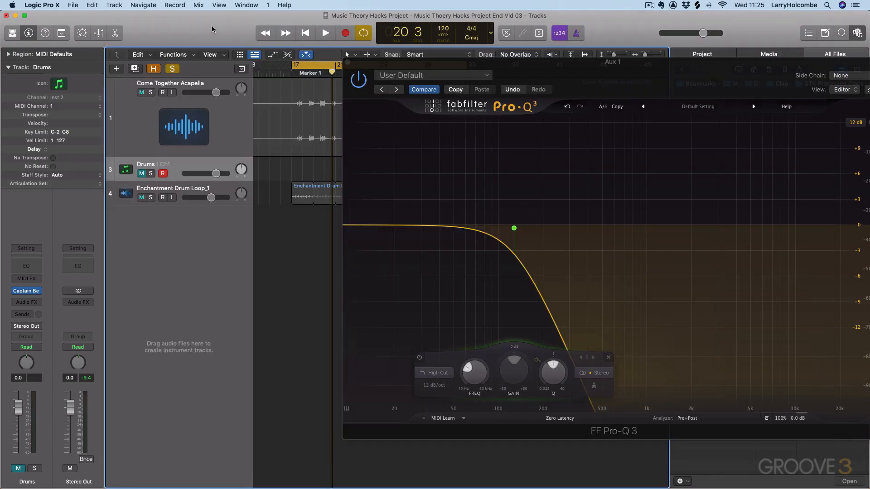
left_click(348, 62)
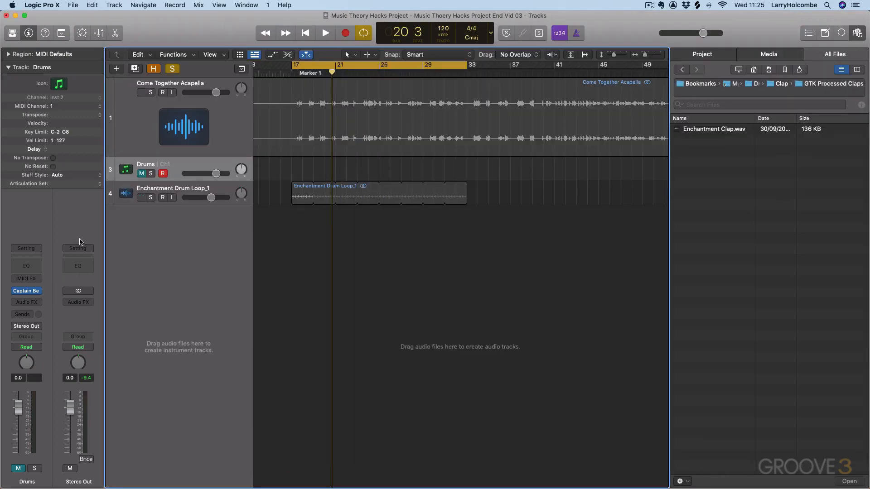
Step: In the mixer, bypass Pro-Q 3 and remove the solo from Aux 1 for playback of the full mix
key("x")
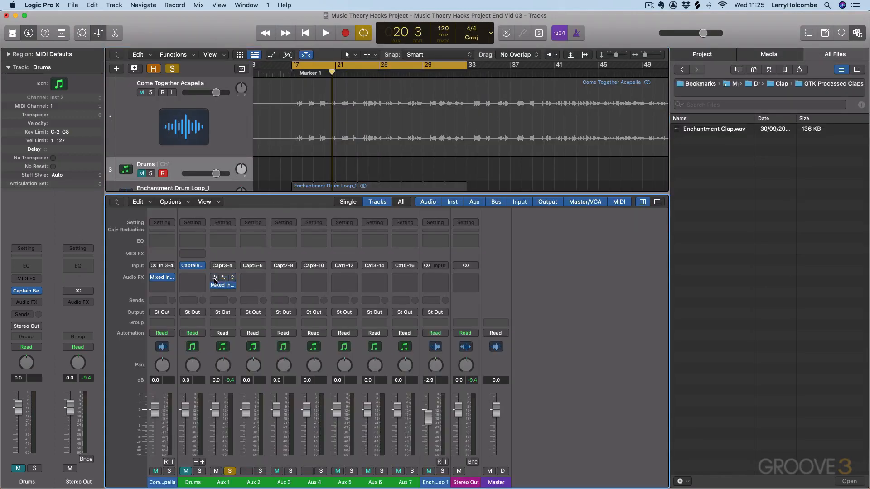
left_click(230, 471)
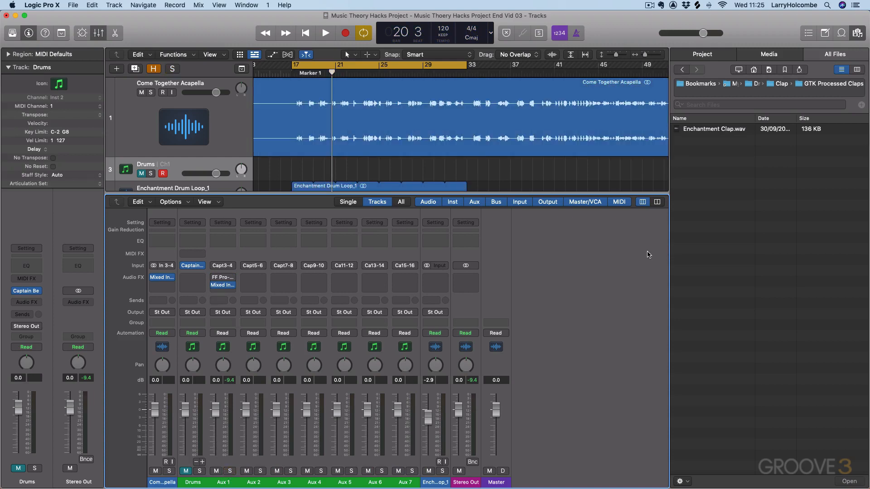
key("space")
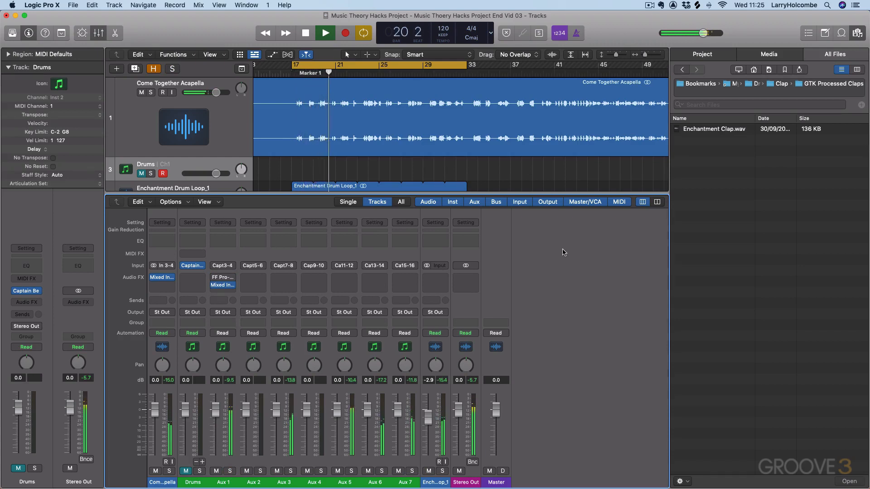
Step: Audition Aux 3 on its own, and solo Aux 5 in its place
left_click(291, 471)
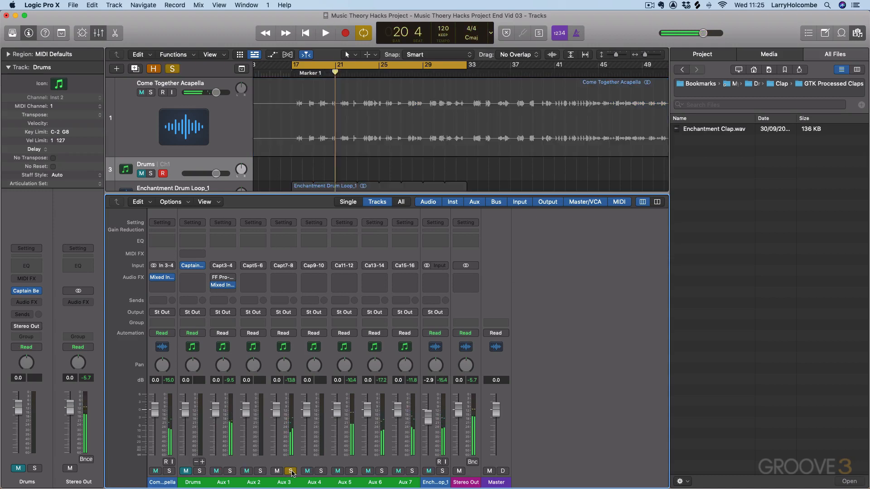
key("space")
left_click(291, 472)
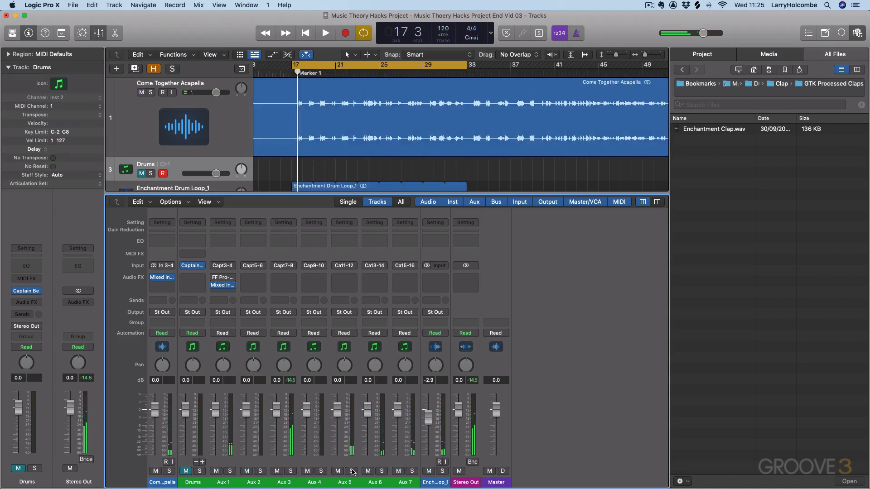
left_click(351, 472)
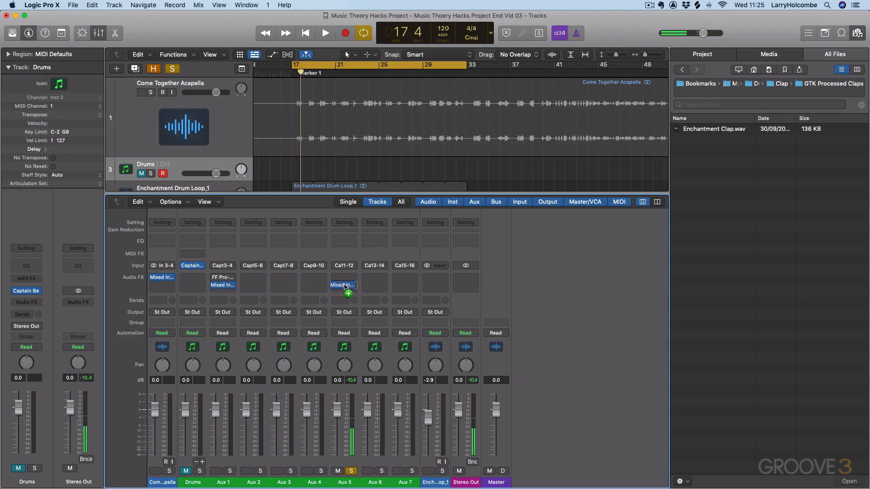
Step: Copy Mixed In Key SE onto Aux 5 and analyse the soloed channel's key during playback, with the file browser hidden
left_click(345, 286)
key("space")
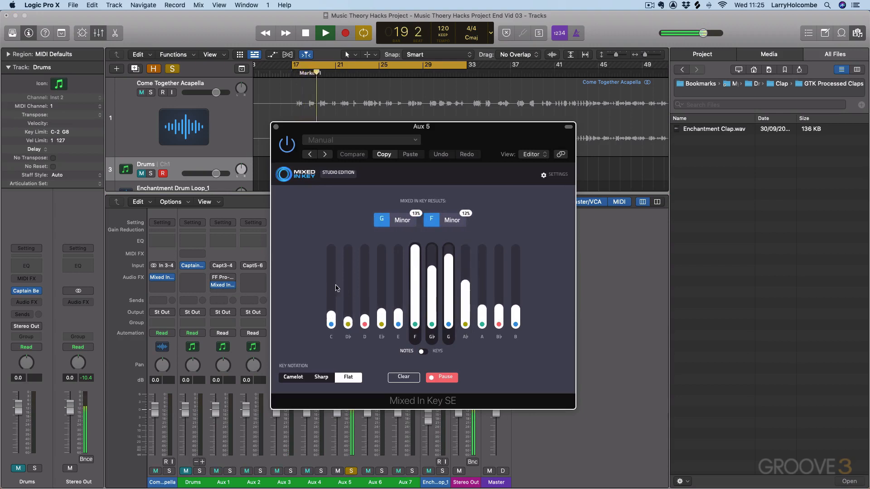
left_click_drag(320, 146, 485, 103)
left_click(858, 32)
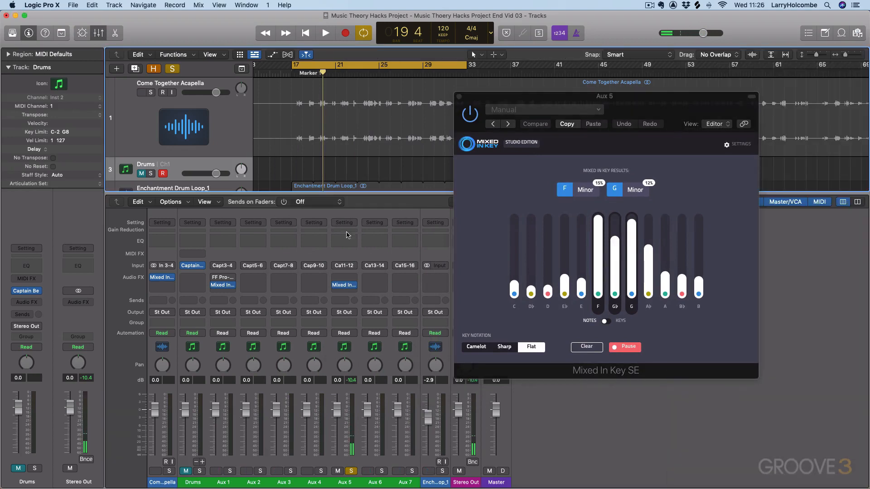
Step: Copy FF Pro-Q 3 from Aux 1 to Aux 5 ahead of Mixed In Key SE and analyse the soloed channel during playback
left_click_drag(227, 277, 296, 274)
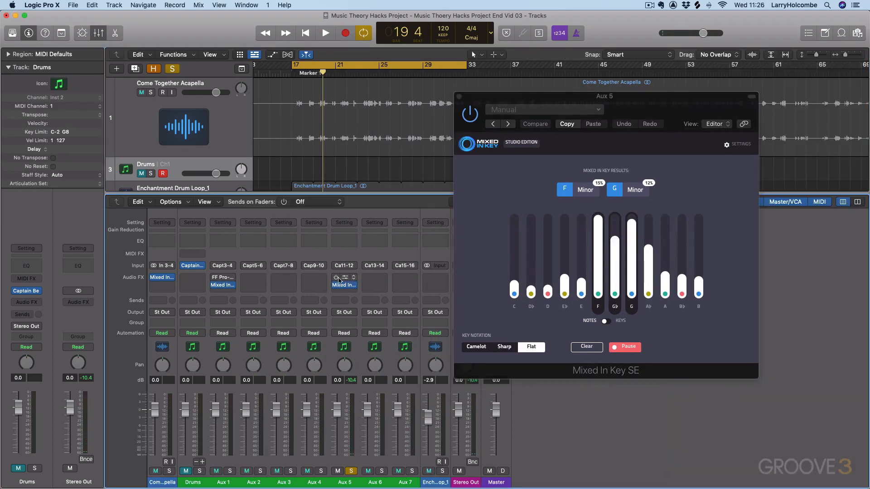
key("space")
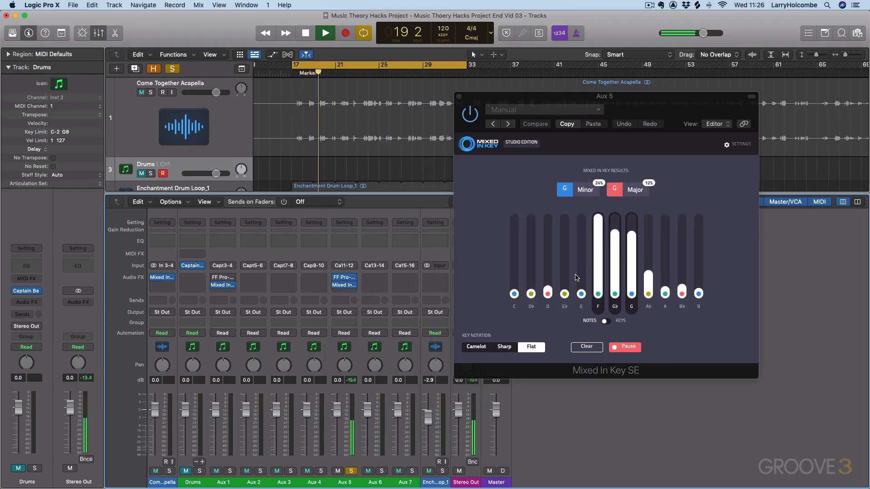
key("space")
Step: Lower Tom 1's pitch in Captain Beat during playback and arrange the Captain Beat and Mixed In Key SE windows side by side
left_click(182, 267)
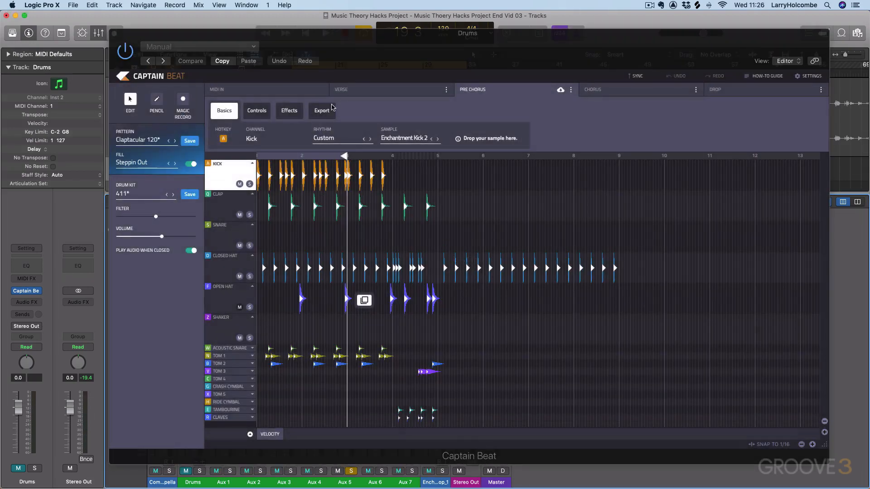
left_click(253, 113)
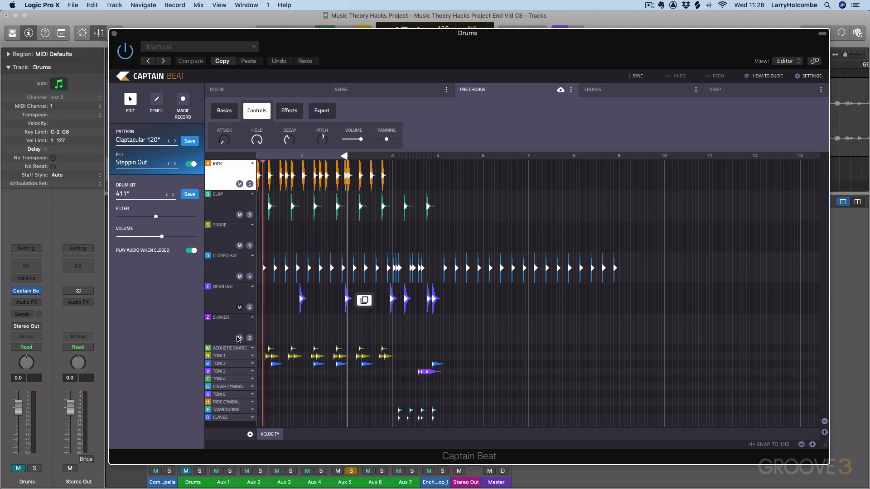
left_click(230, 357)
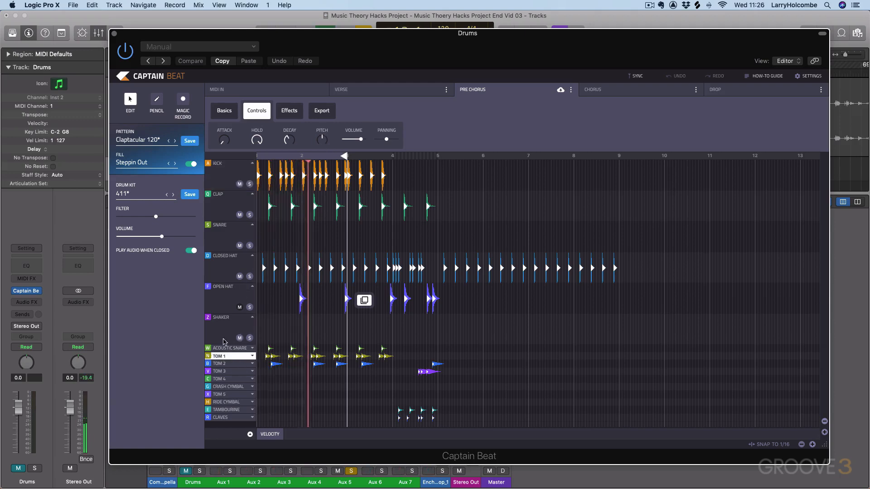
left_click_drag(324, 146, 325, 147)
left_click_drag(165, 38, 503, 172)
left_click_drag(508, 96, 55, 32)
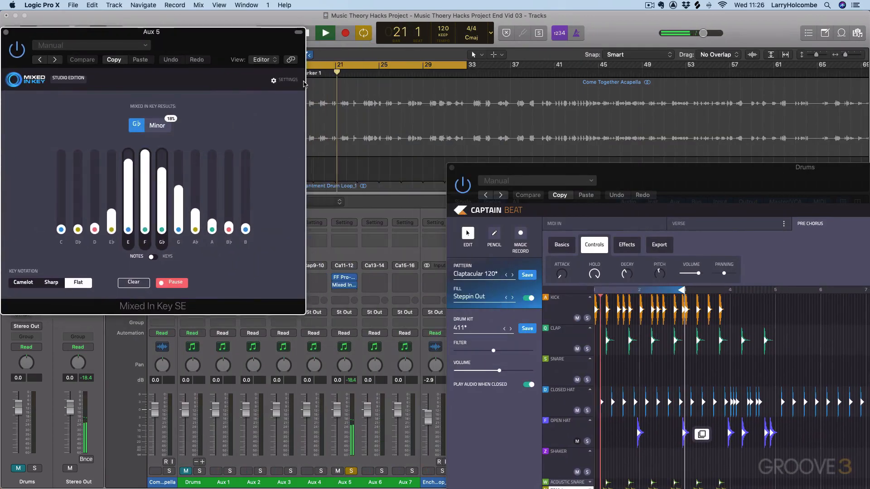
left_click_drag(505, 165, 397, 20)
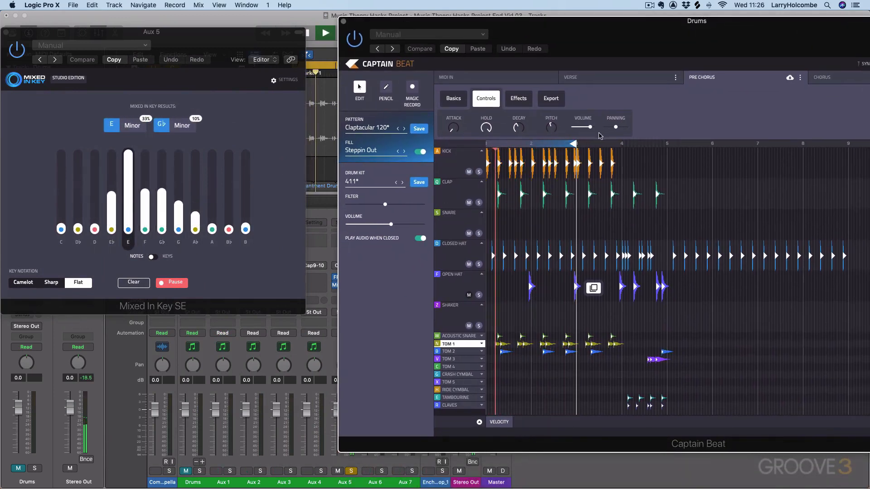
Step: Tune Tom 1 to E by setting its pitch to -1.5, clearing the Mixed In Key SE analysis between pitch changes
mouse_move(553, 131)
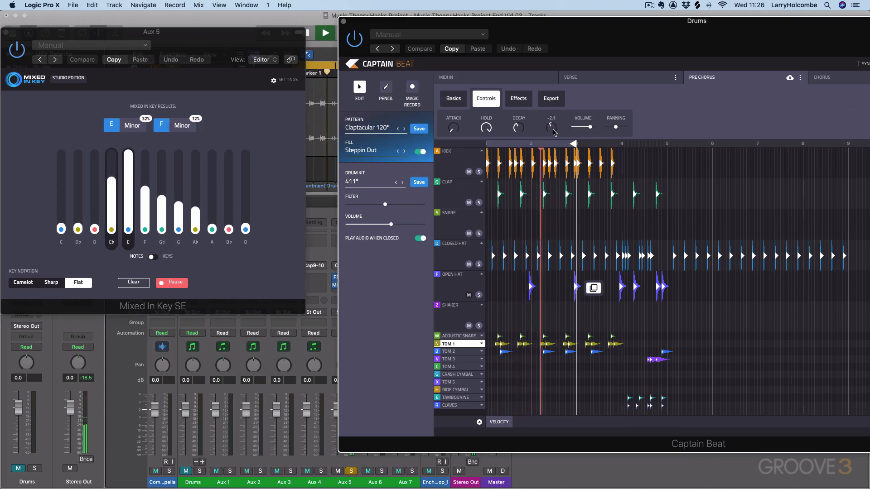
left_click_drag(553, 131, 554, 132)
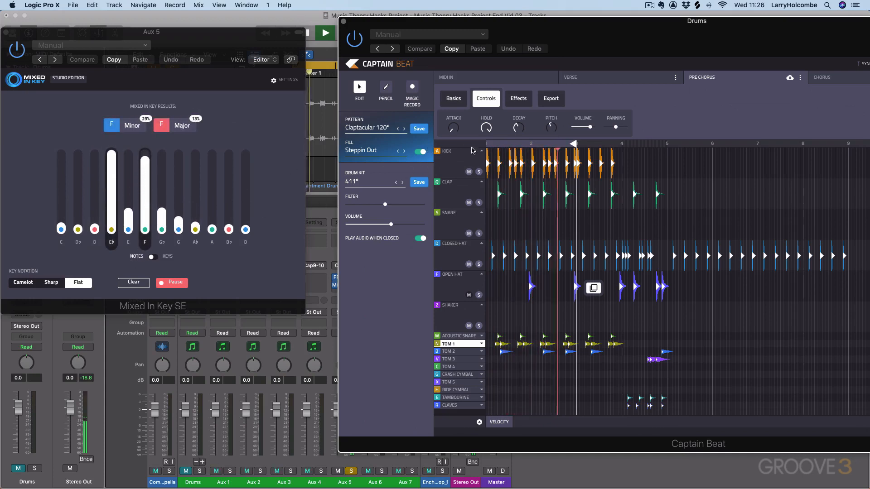
left_click_drag(540, 132, 553, 125)
left_click(147, 279)
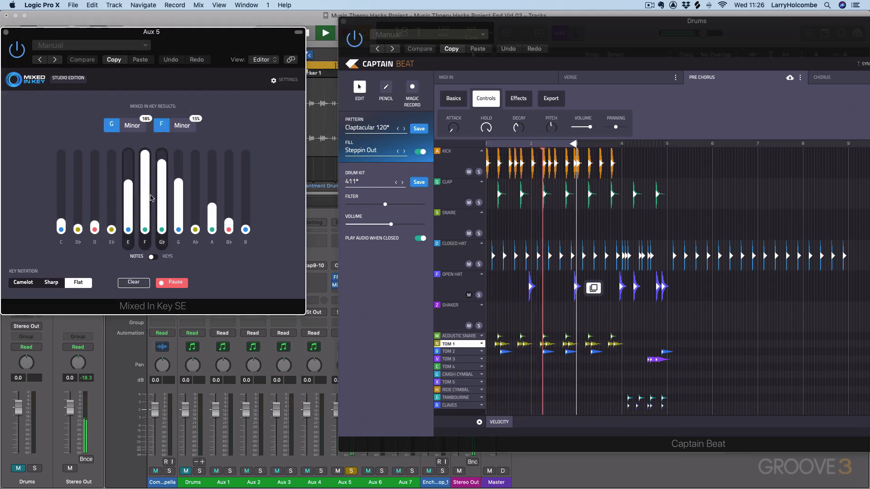
left_click(553, 129)
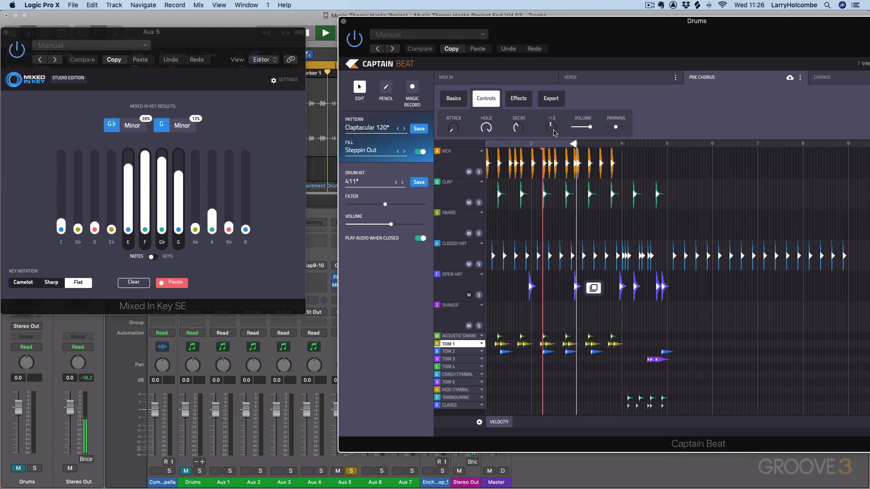
left_click(140, 284)
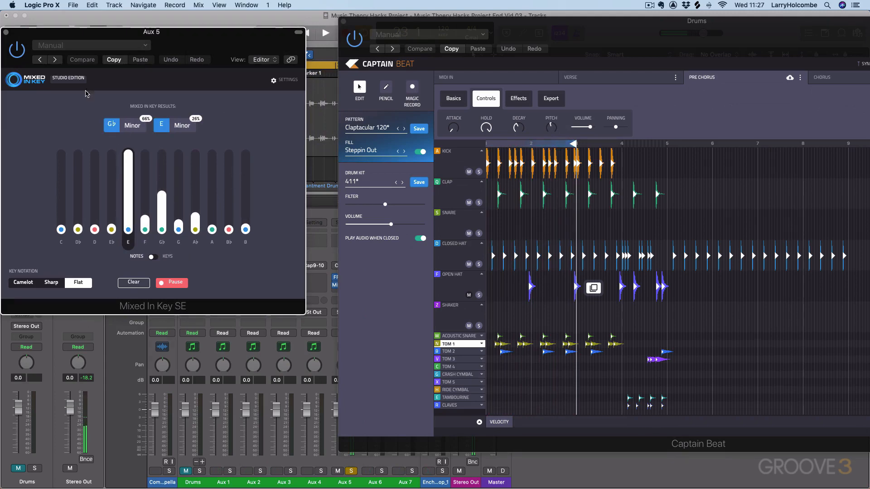
Step: Close the Mixed In Key SE and Captain Beat windows and remove the solo from Aux 5 for playback of the full mix
left_click(6, 33)
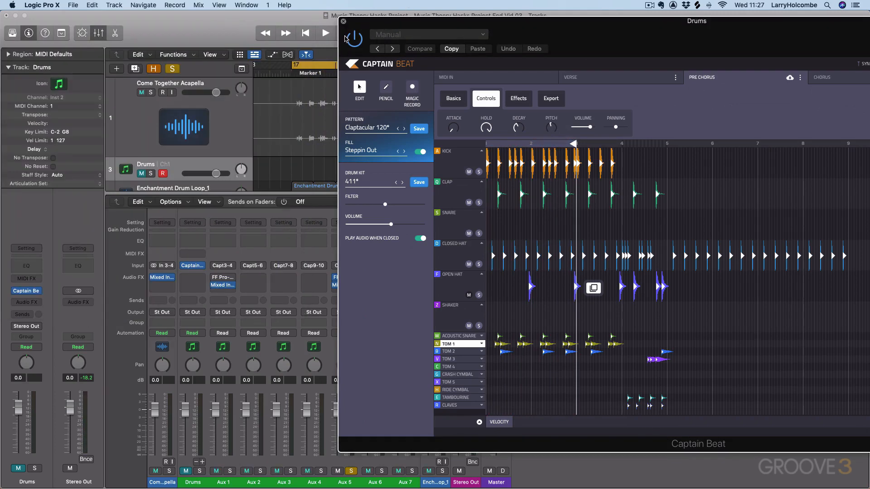
left_click(344, 21)
left_click(352, 472)
key("space")
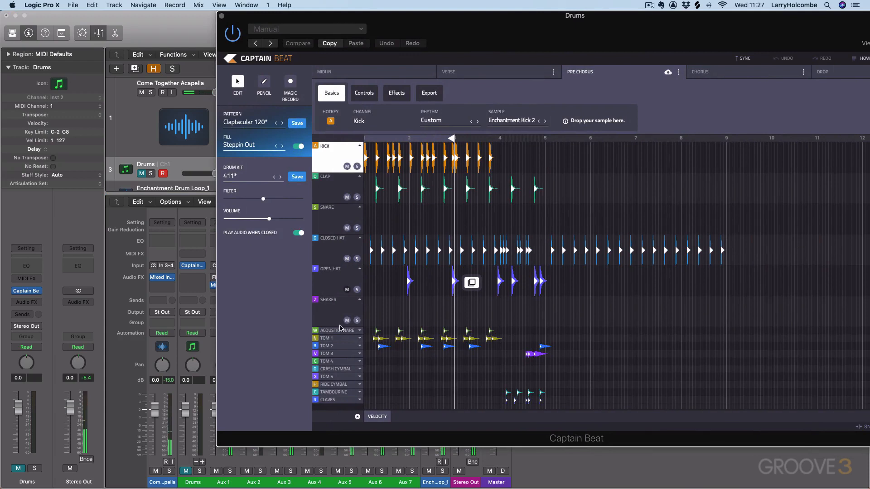
Step: Reopen Captain Beat and compare Tom 1's pitch at 0 and -1.5 within the full mix, ending on the lowered pitch
left_click(333, 340)
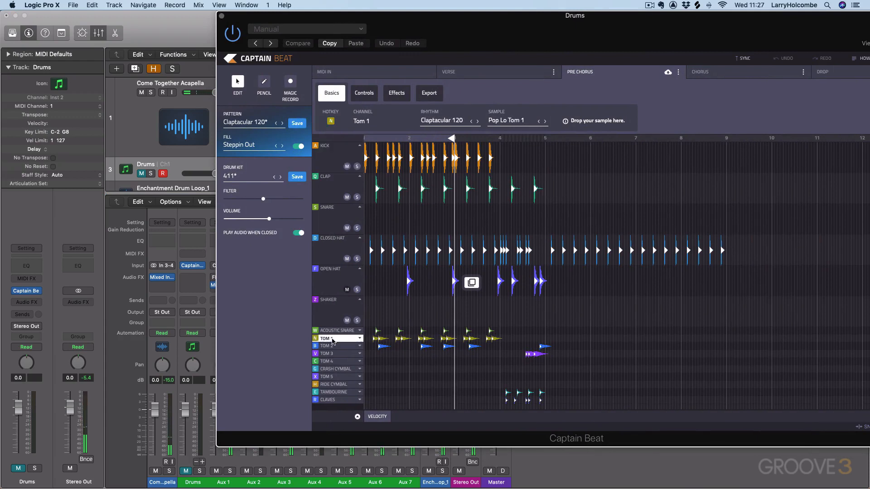
left_click(368, 94)
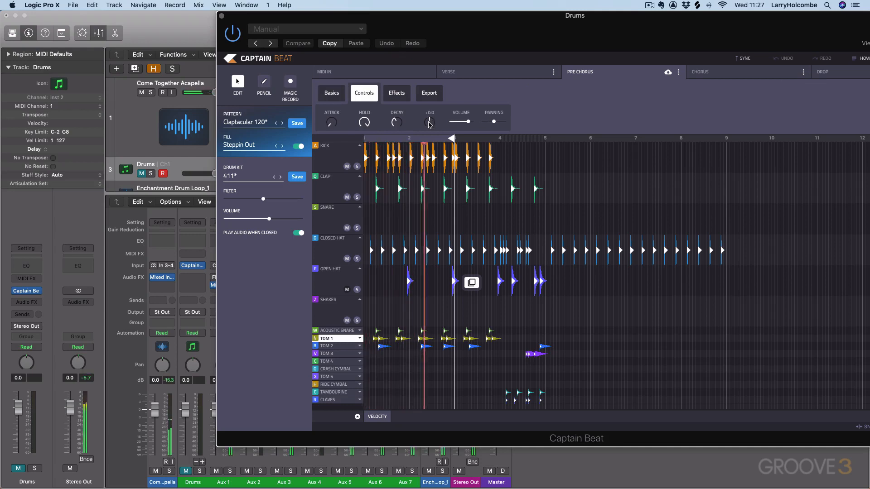
left_click_drag(430, 125, 431, 131)
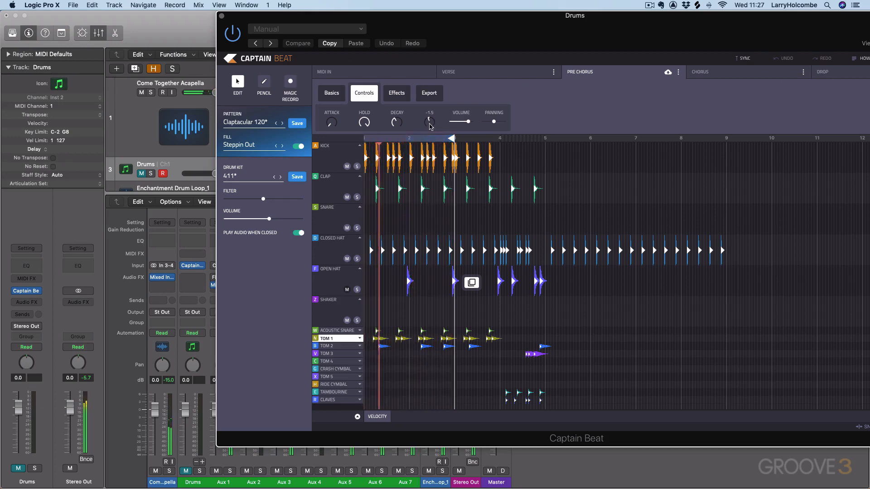
double_click(430, 123)
left_click_drag(430, 125, 431, 131)
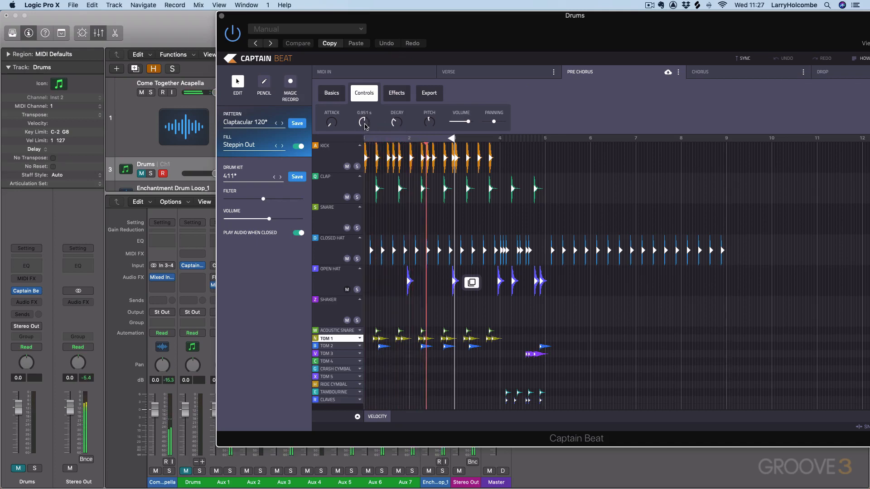
Step: Shorten Tom 1's hold and adjust its decay, then close Captain Beat and stop playback
left_click_drag(365, 124, 366, 127)
left_click_drag(396, 123, 396, 125)
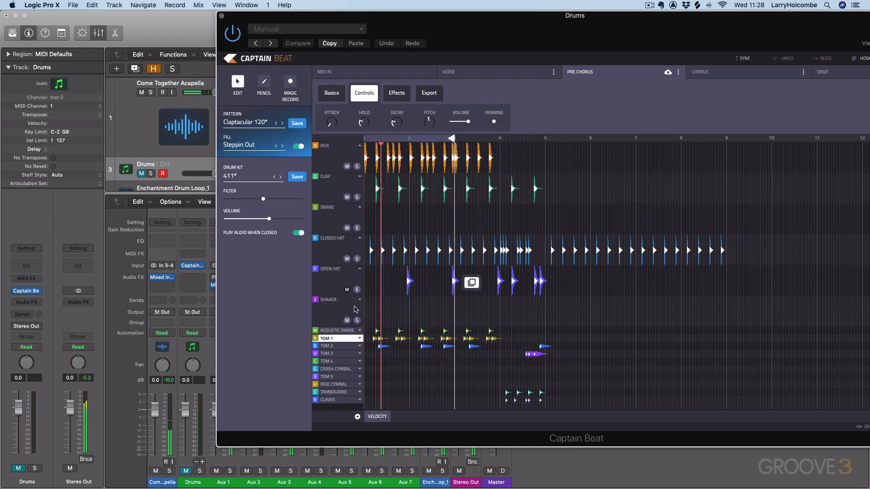
left_click(330, 346)
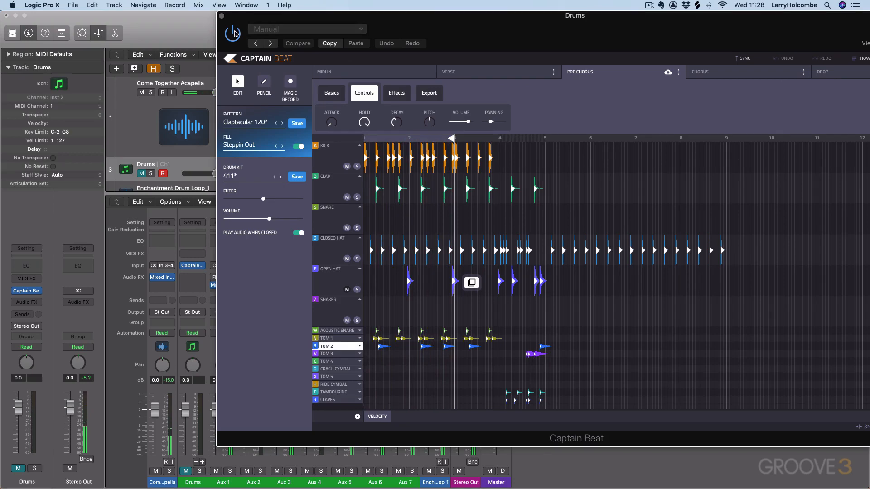
left_click(222, 16)
key("space")
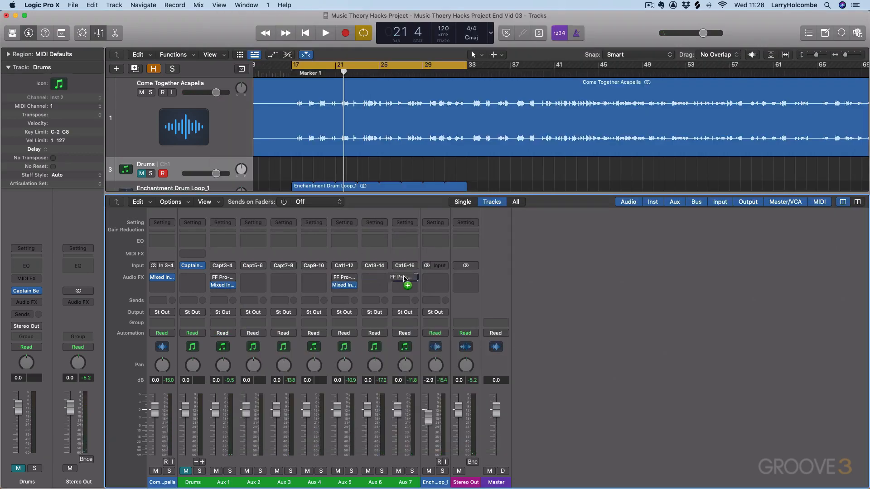
Step: Copy FF Pro-Q 3 and Mixed In Key SE from Aux 5 onto Aux 7 and analyse the soloed channel's key during playback
key("space")
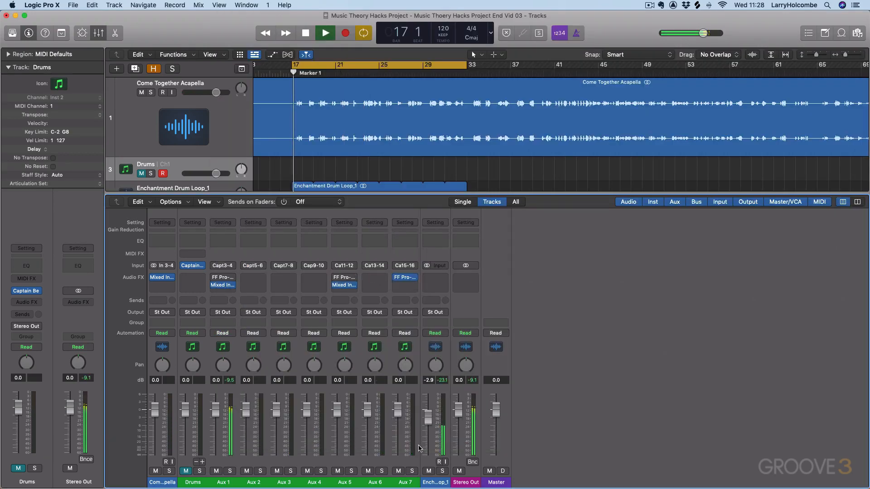
key("s")
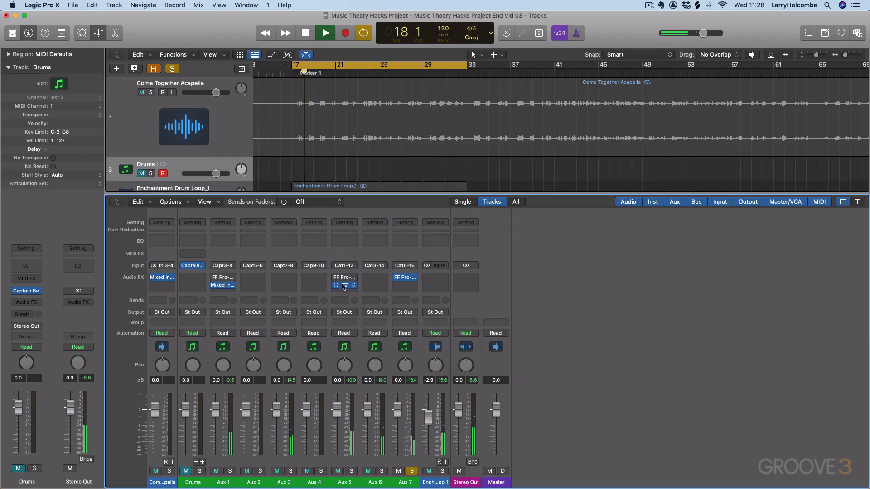
left_click_drag(343, 286, 405, 286)
left_click(406, 287)
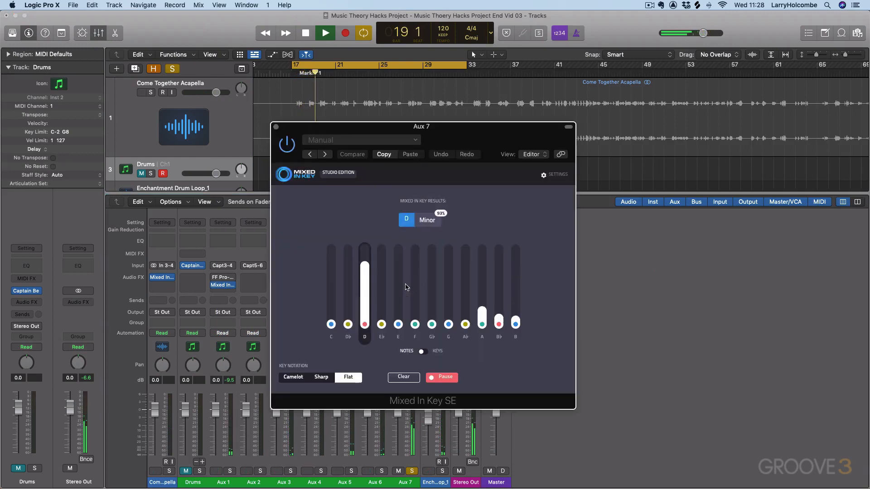
left_click_drag(384, 122, 476, 104)
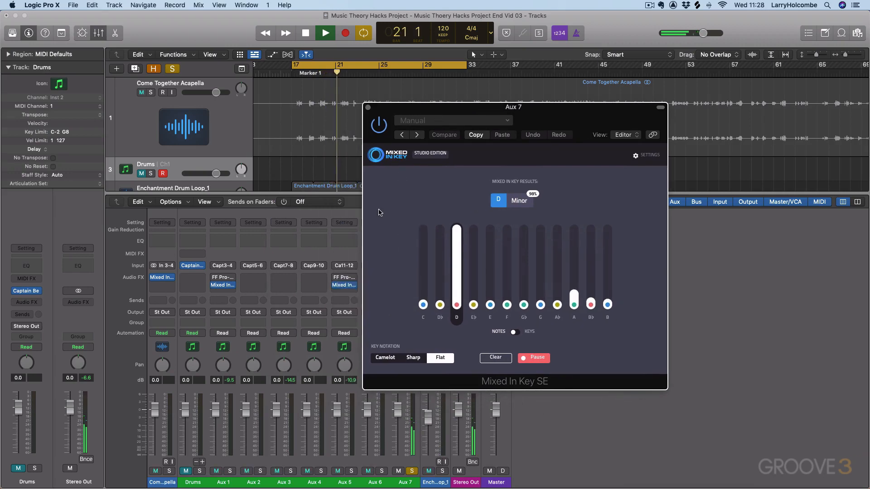
key("space")
Step: Show Tom 2's sound controls in Captain Beat and place its window beside Mixed In Key SE during playback
mouse_move(193, 267)
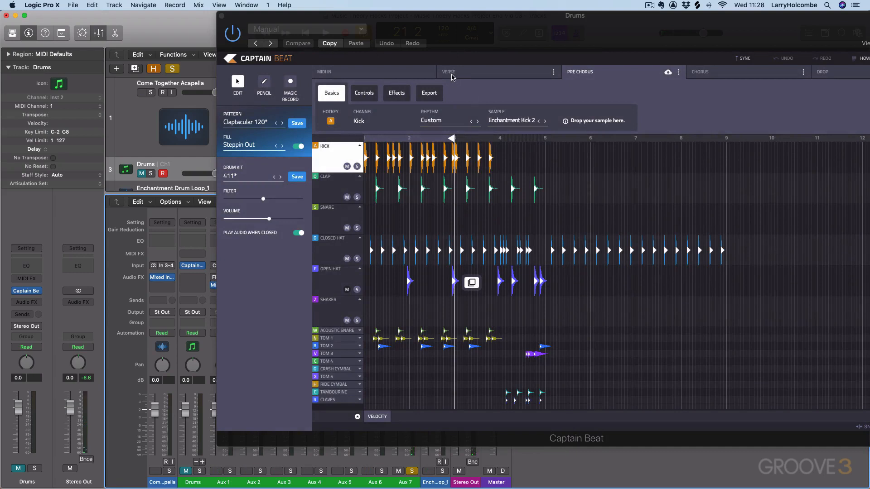
left_click(336, 345)
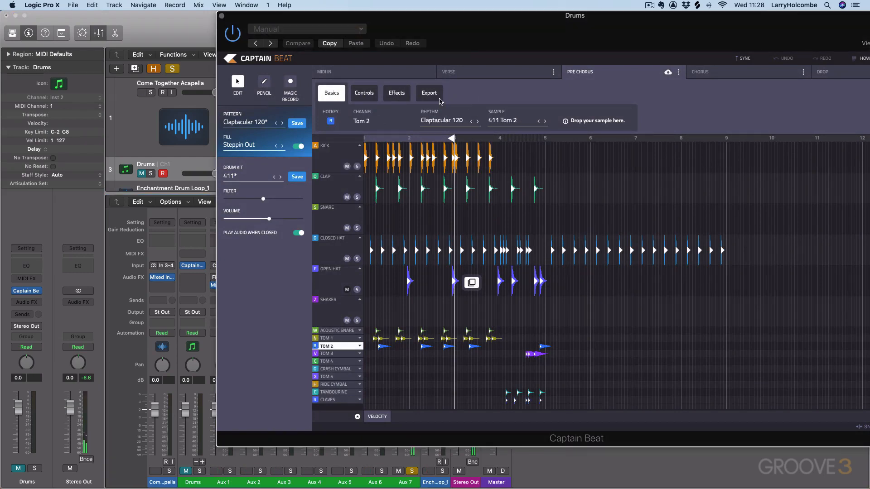
left_click(364, 93)
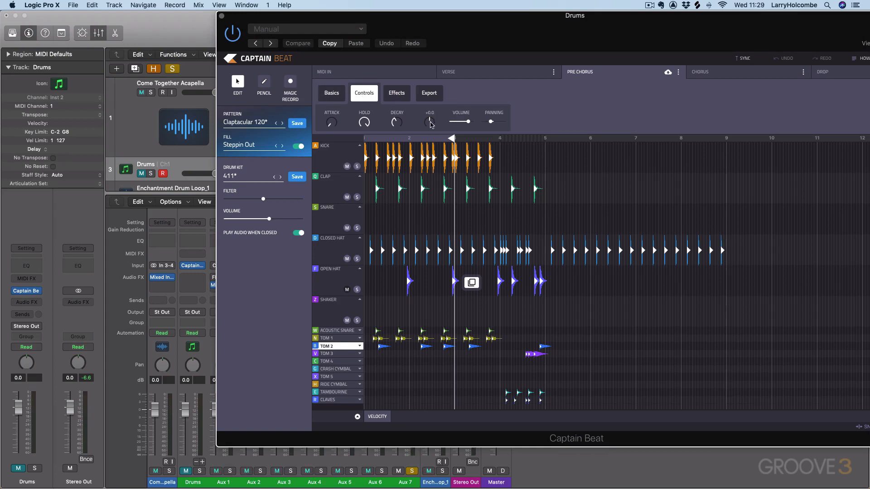
key("space")
left_click_drag(394, 23, 573, 24)
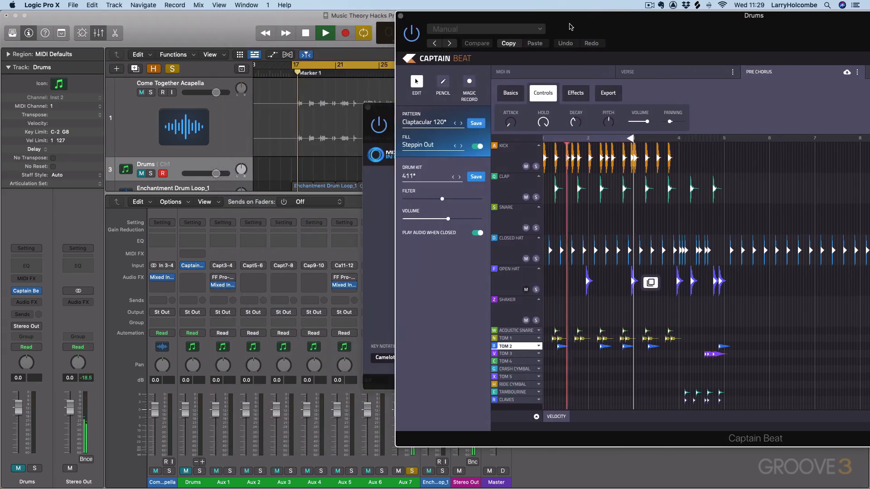
left_click_drag(390, 125, 111, 46)
left_click_drag(473, 16, 436, 17)
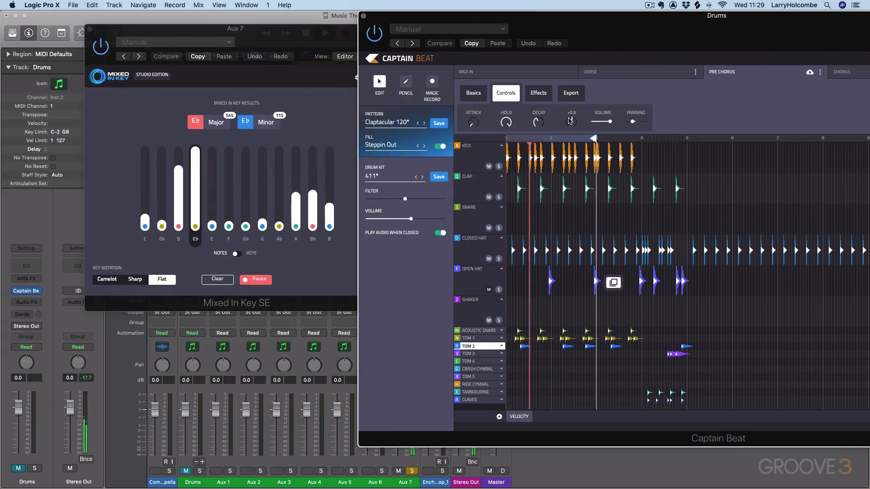
Step: Raise Tom 2's pitch to tune it to E according to Mixed In Key SE, and close both plug-in windows
mouse_move(570, 120)
left_click_drag(570, 120, 573, 128)
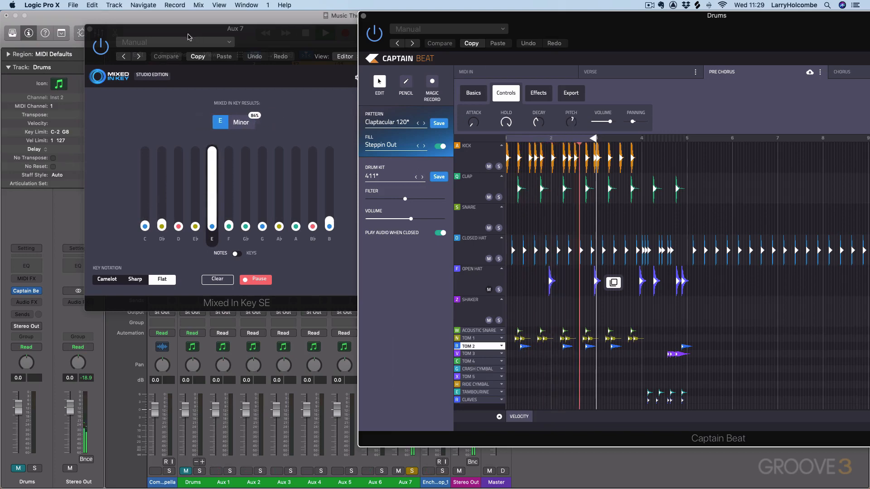
left_click(91, 30)
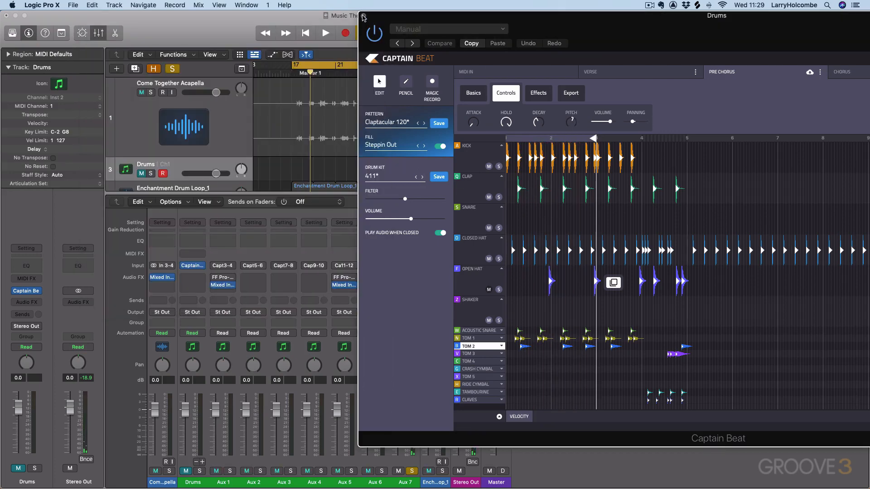
left_click(364, 17)
Step: Shorten Tom 2's hold and set its decay to 0.160 s in Captain Beat while listening to playback, and close the plug-in
key("space")
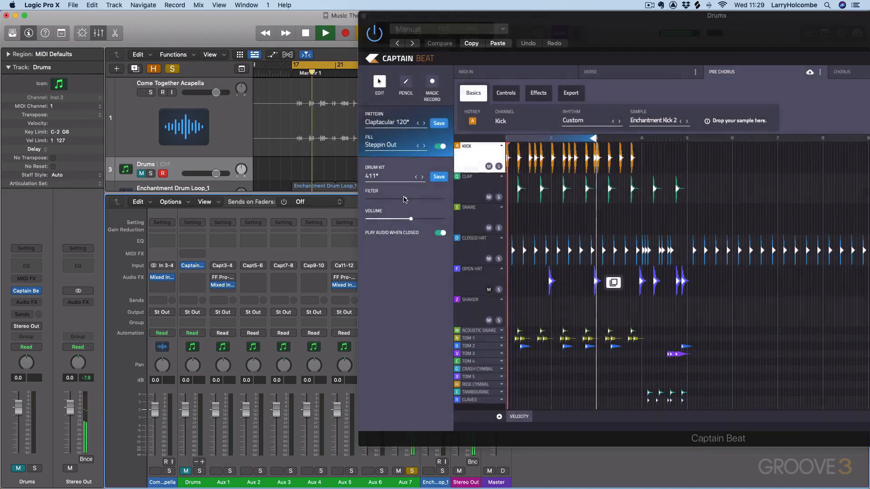
key("space")
left_click(477, 347)
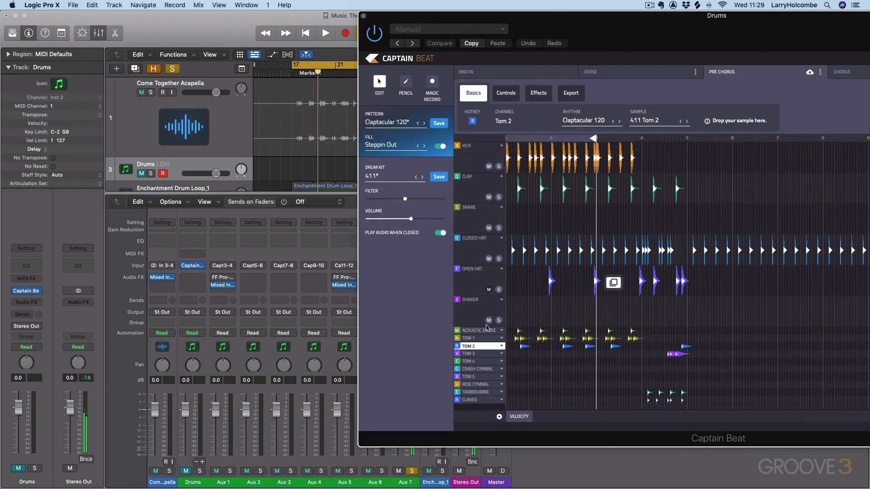
left_click(538, 93)
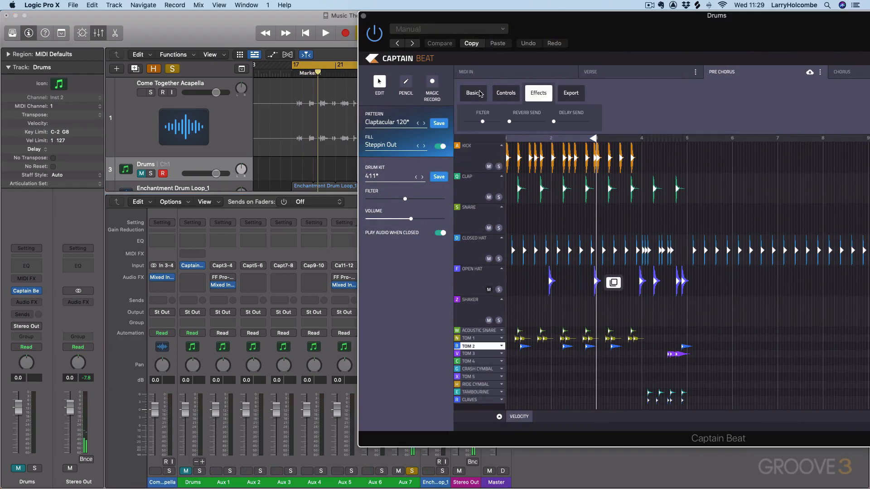
left_click(505, 93)
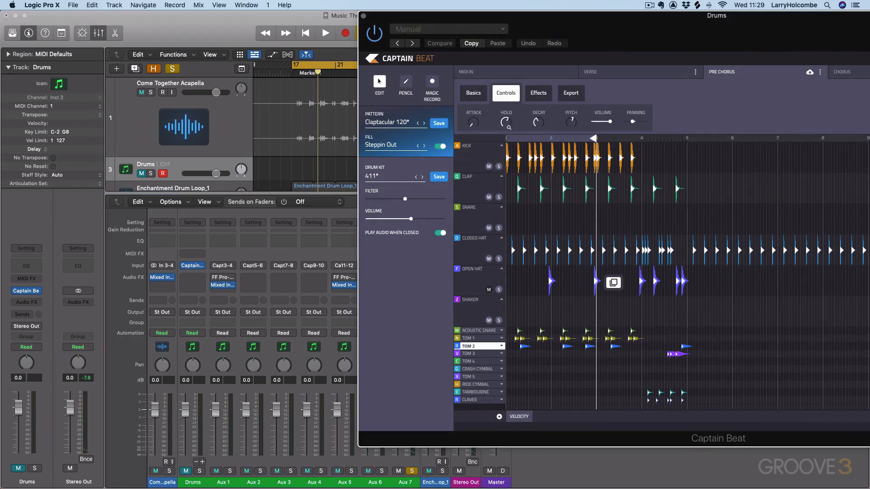
key("space")
left_click_drag(540, 125, 539, 131)
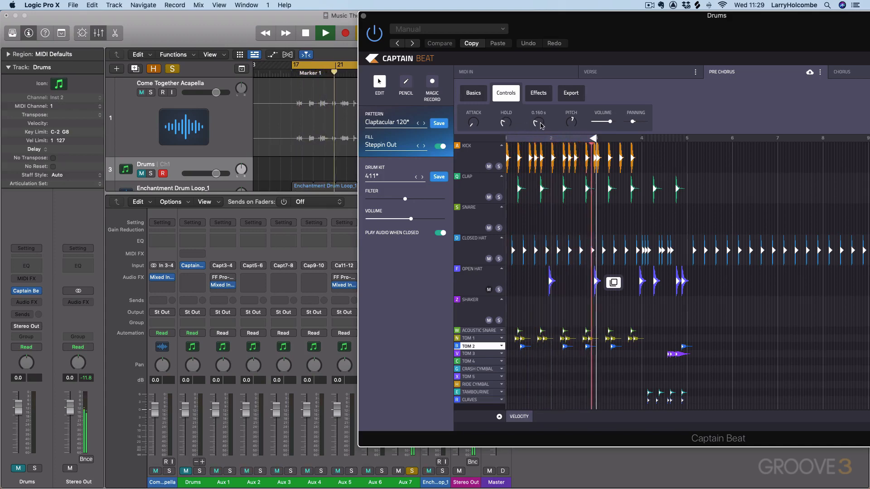
key("space")
left_click(361, 16)
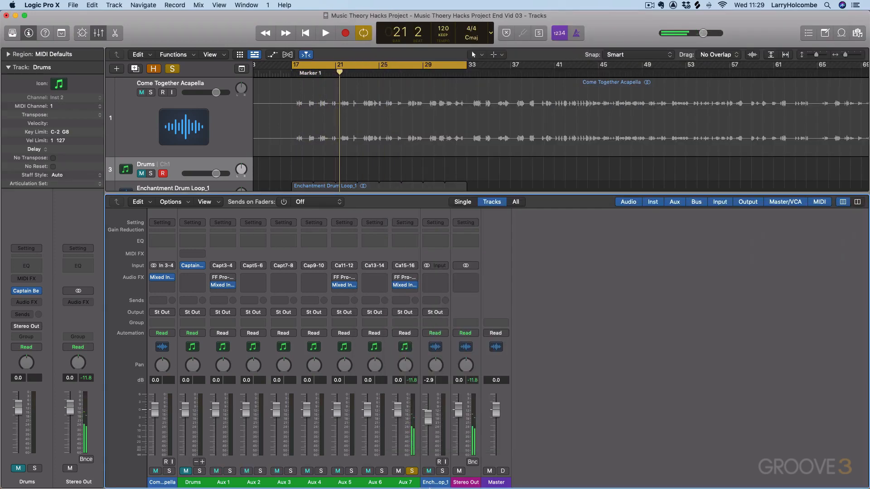
Step: Unsolo Aux 7 and listen to the drums together with the loop and the acapella
left_click(417, 473)
key("space")
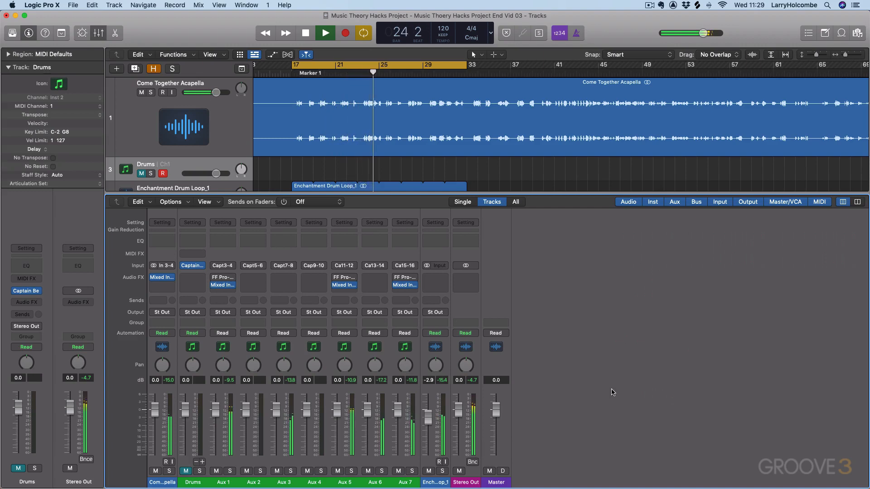
key("space")
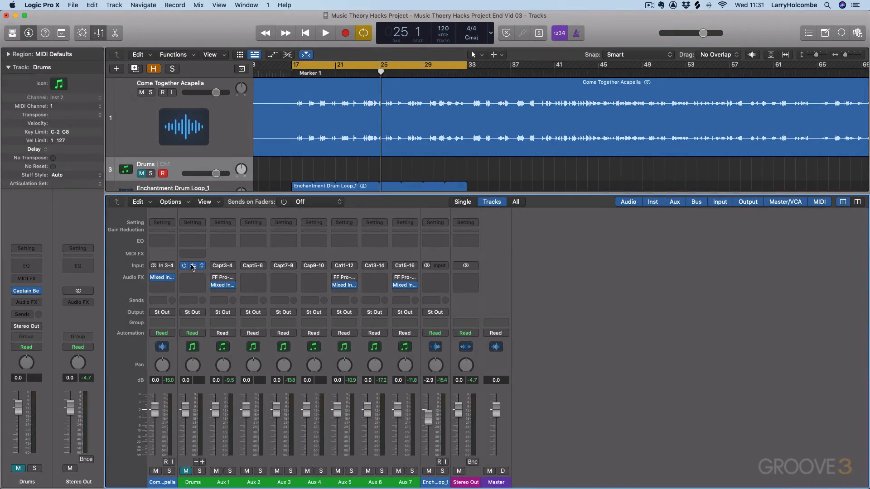
Step: Review the Captain Beat pattern beside the file browser showing the GTK Processed Claps folder, and close the plug-in window
left_click(194, 267)
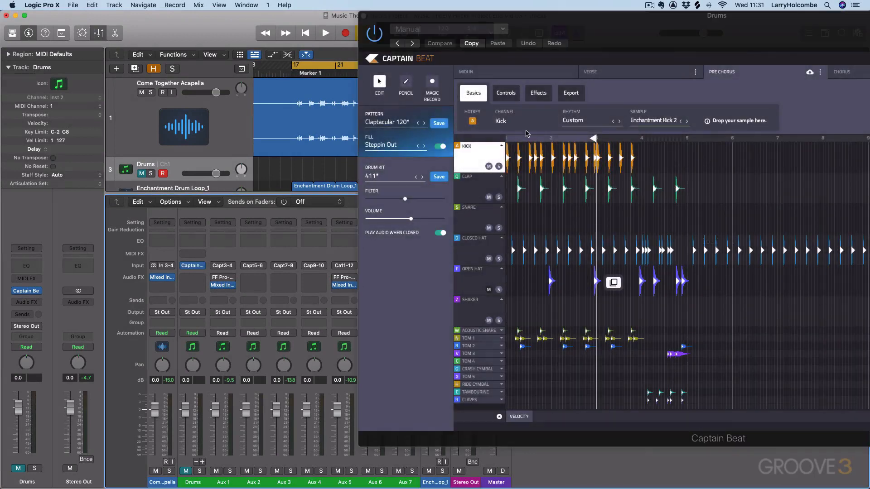
left_click_drag(698, 23, 383, 14)
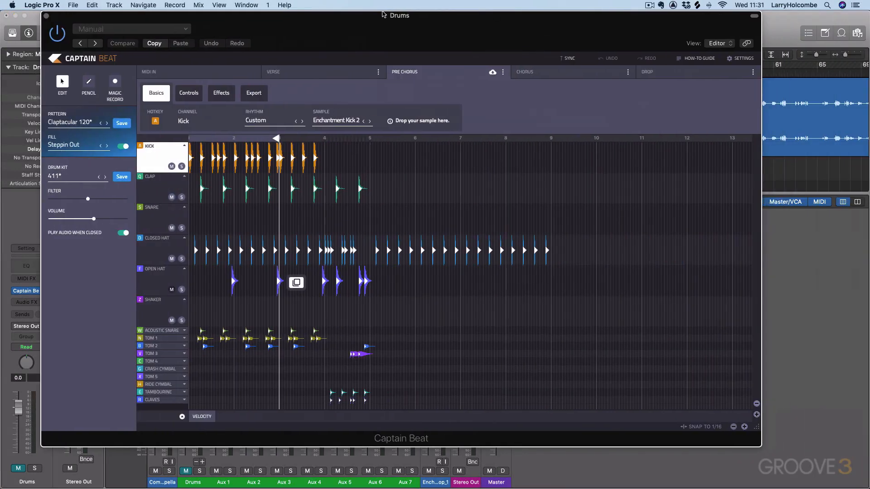
left_click(844, 33)
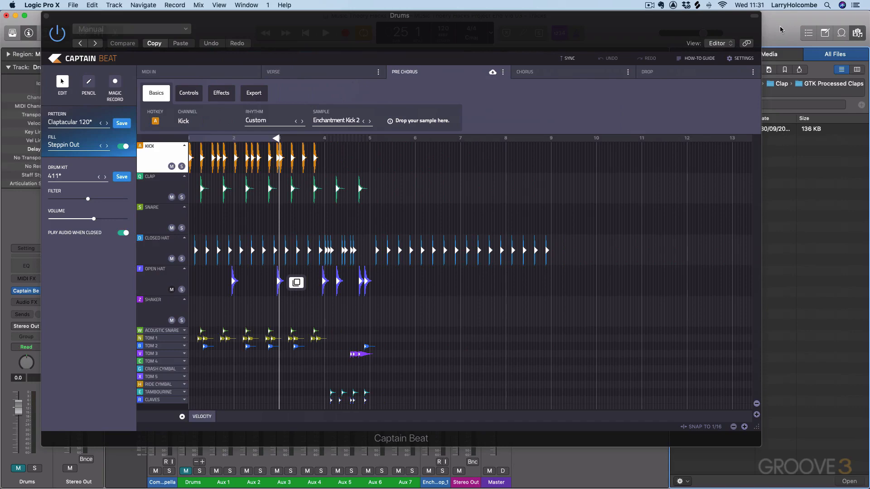
left_click_drag(727, 23, 665, 23)
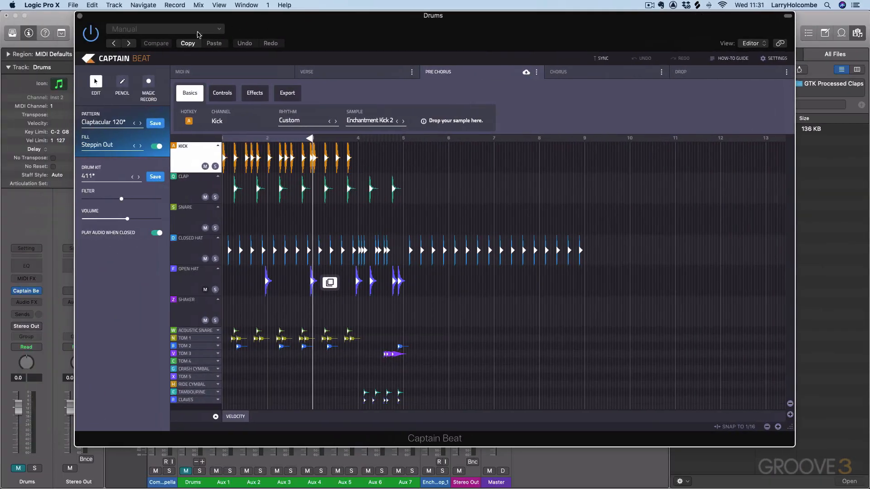
left_click(80, 17)
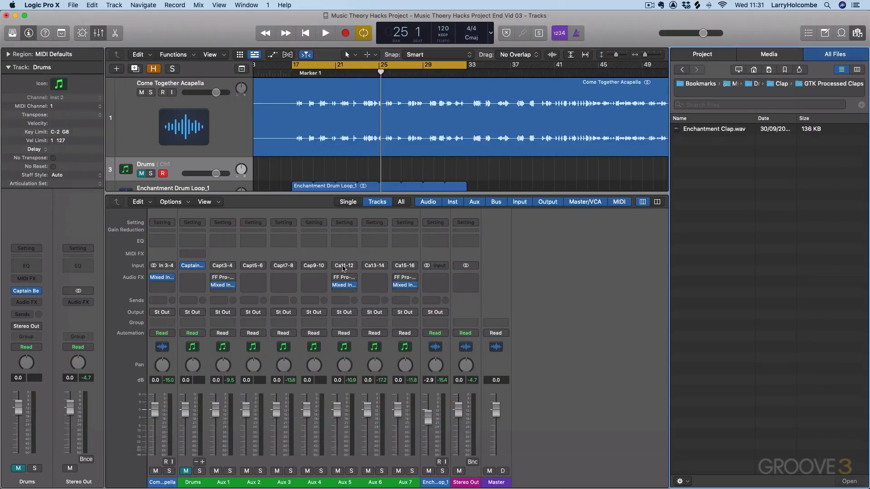
Step: Look through the instruments available for the Drums channel and inspect Aux 1's FF Pro-Q 3 high-cut filter
left_click(202, 267)
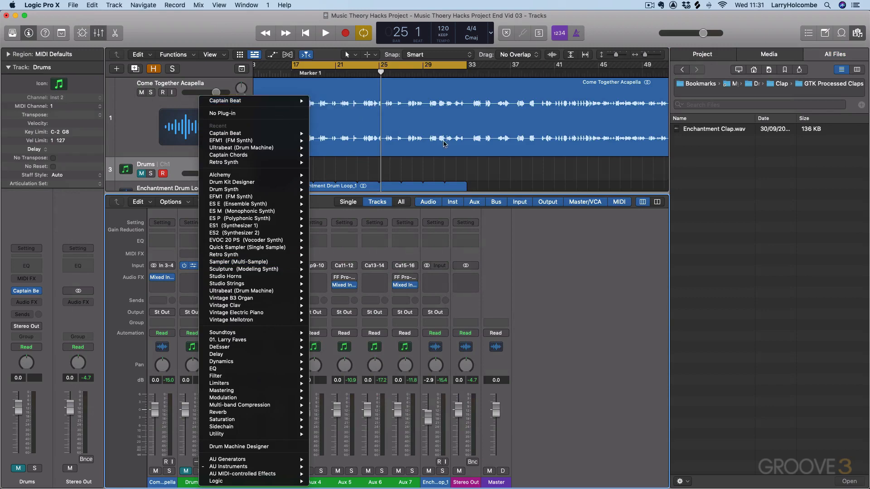
left_click(481, 181)
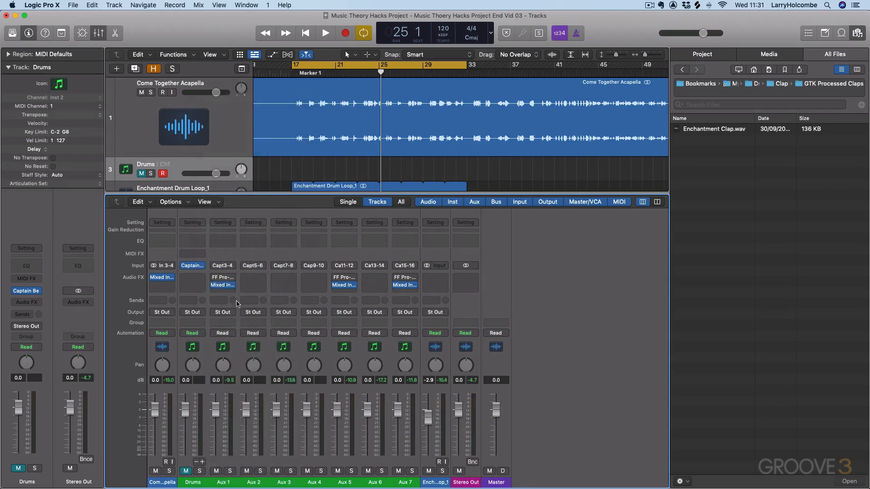
left_click(222, 280)
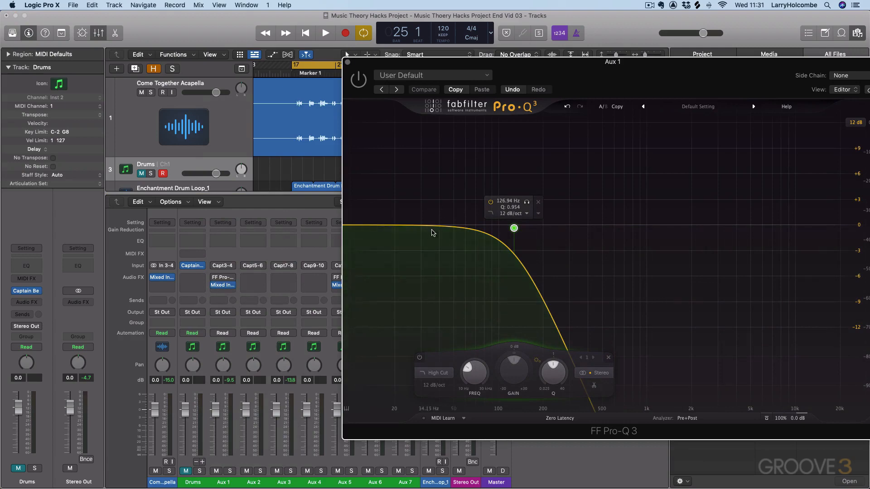
left_click(347, 62)
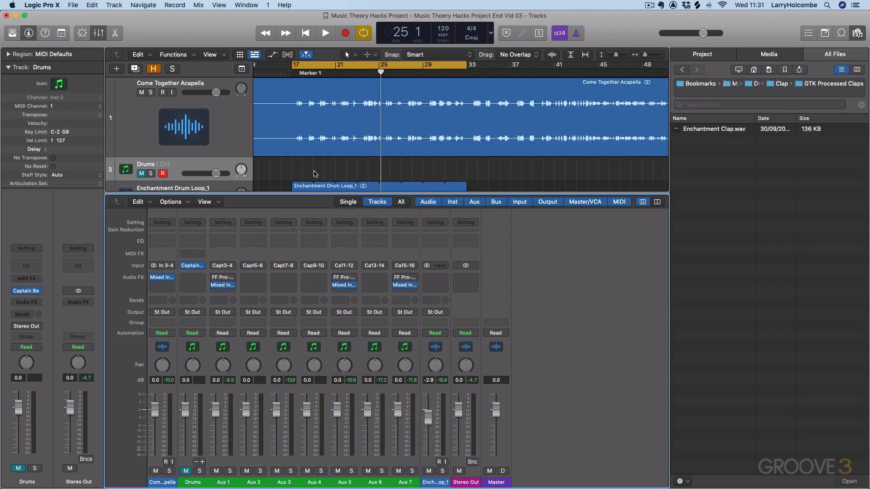
Step: Inspect Aux 1's Mixed In Key SE note analysis and the Captain Beat pattern, and close both plug-in windows
left_click(223, 285)
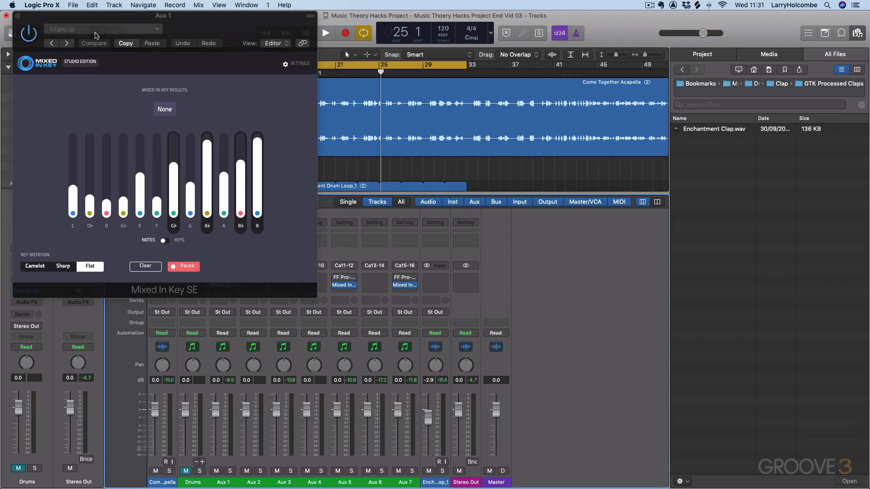
left_click_drag(32, 20, 326, 54)
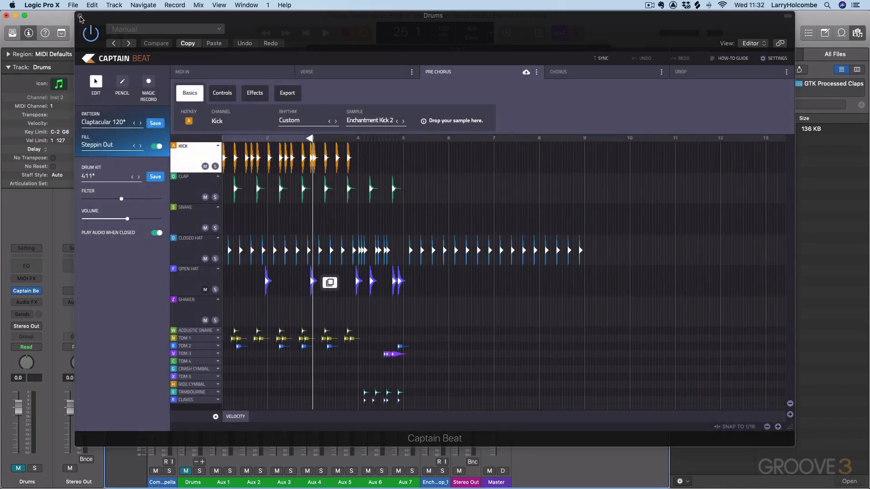
left_click(80, 16)
left_click(312, 50)
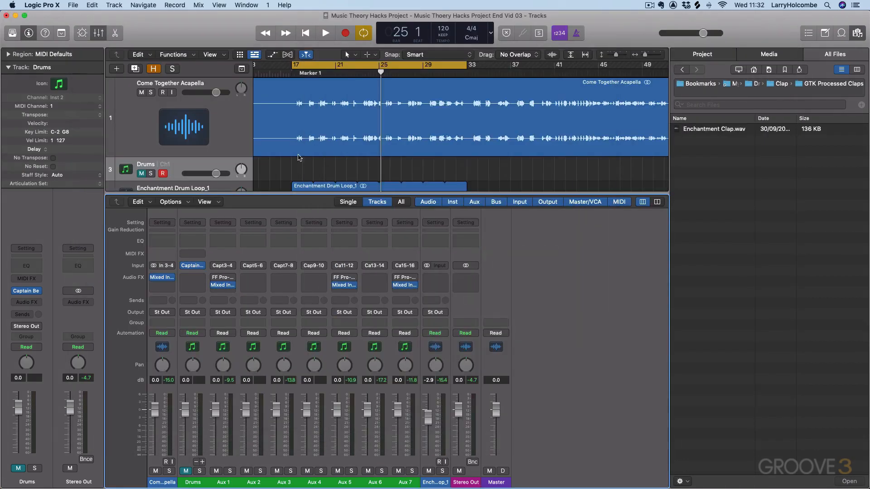